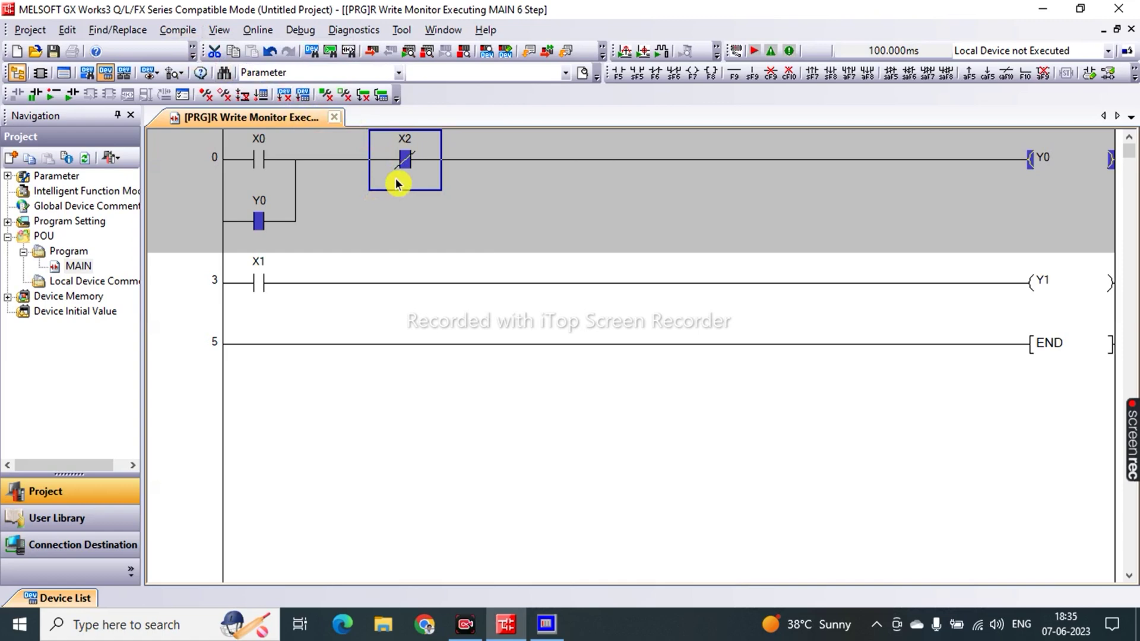
# Step: Apply the edited rung with the X2 contact to the running PLC through an Online Program Change of MAIN
pyautogui.click(177, 30)
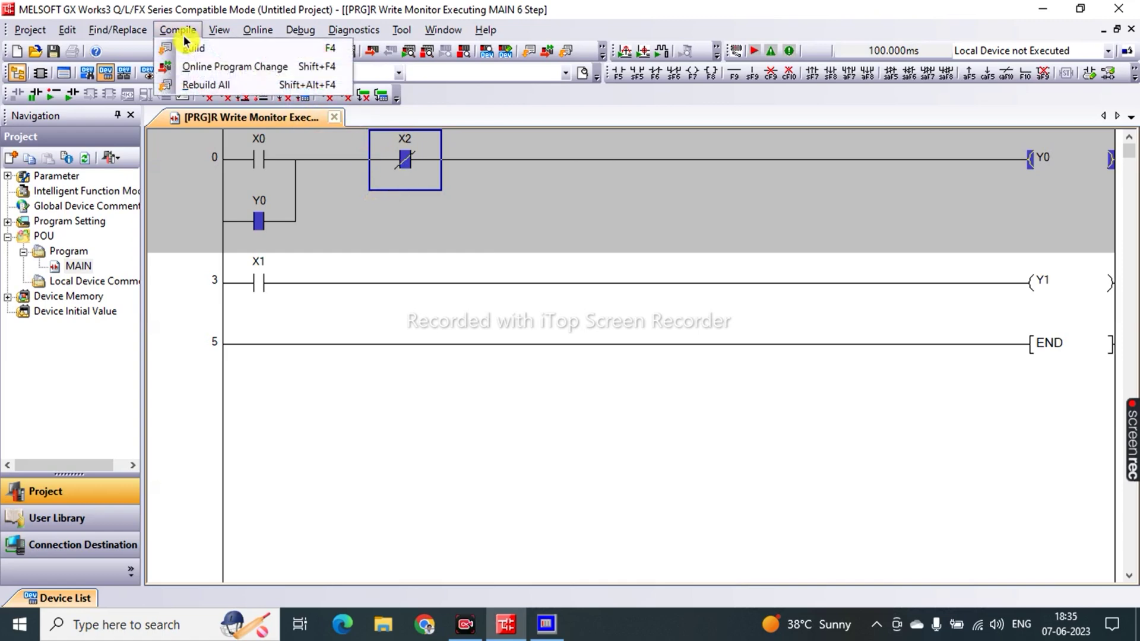
pyautogui.click(227, 67)
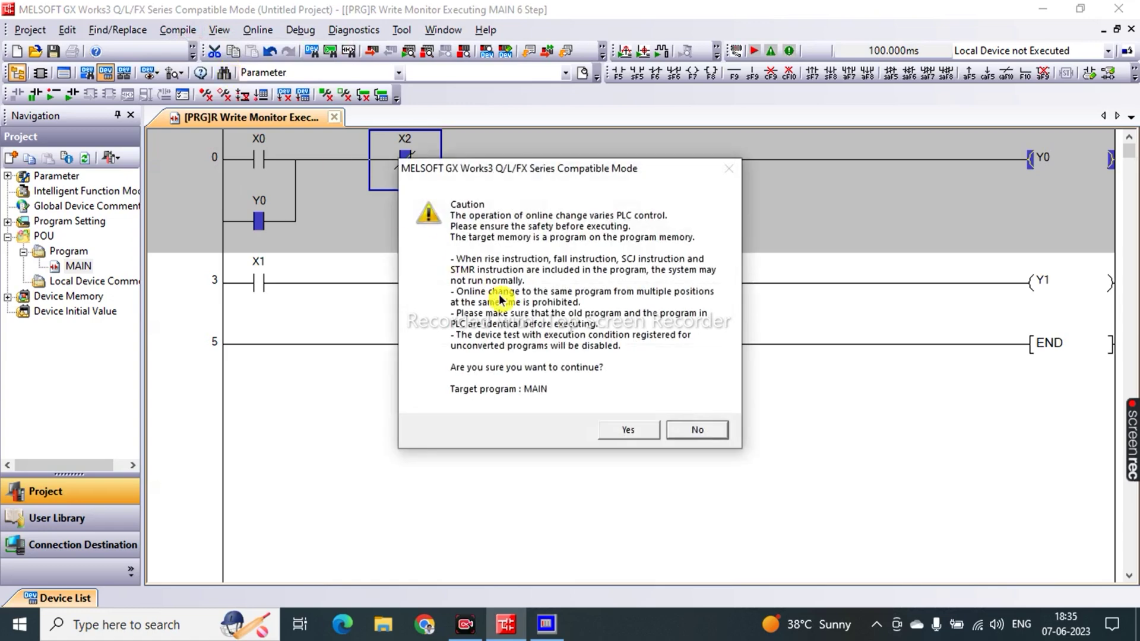
pyautogui.click(625, 430)
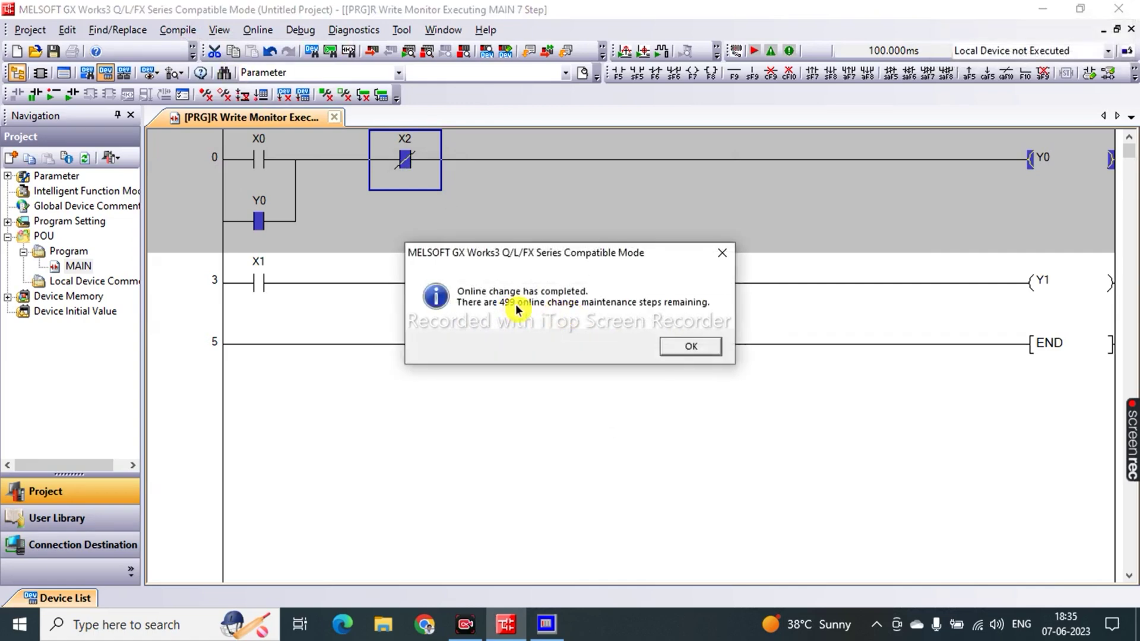
pyautogui.click(688, 349)
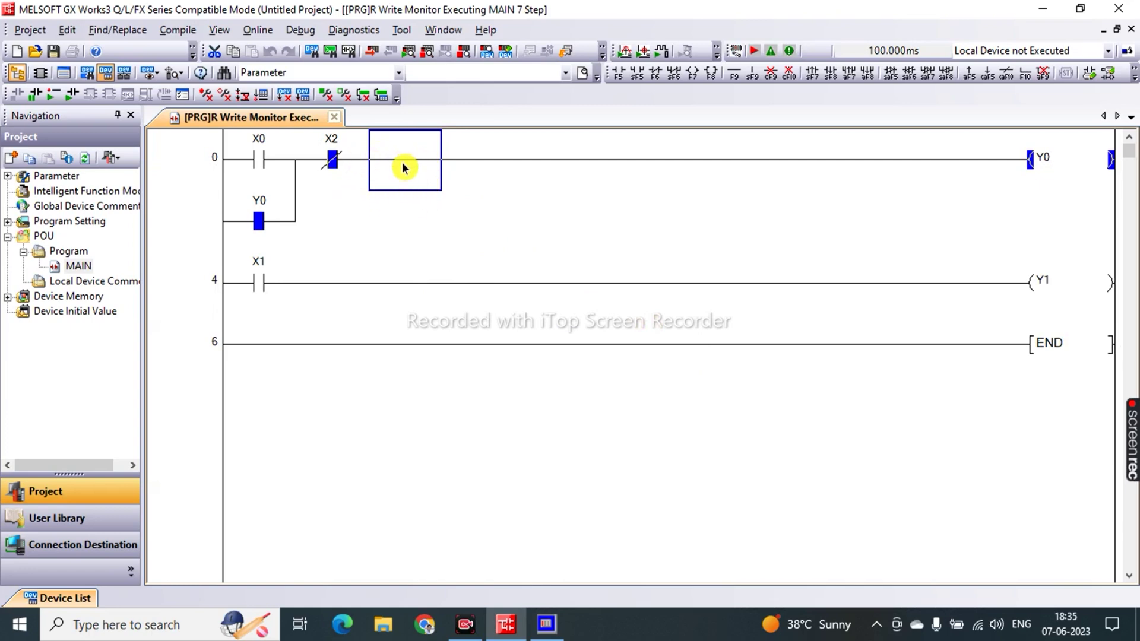
# Step: Test the first rung in monitor mode by switching contact X0 on and toggling contact X2
pyautogui.click(256, 169)
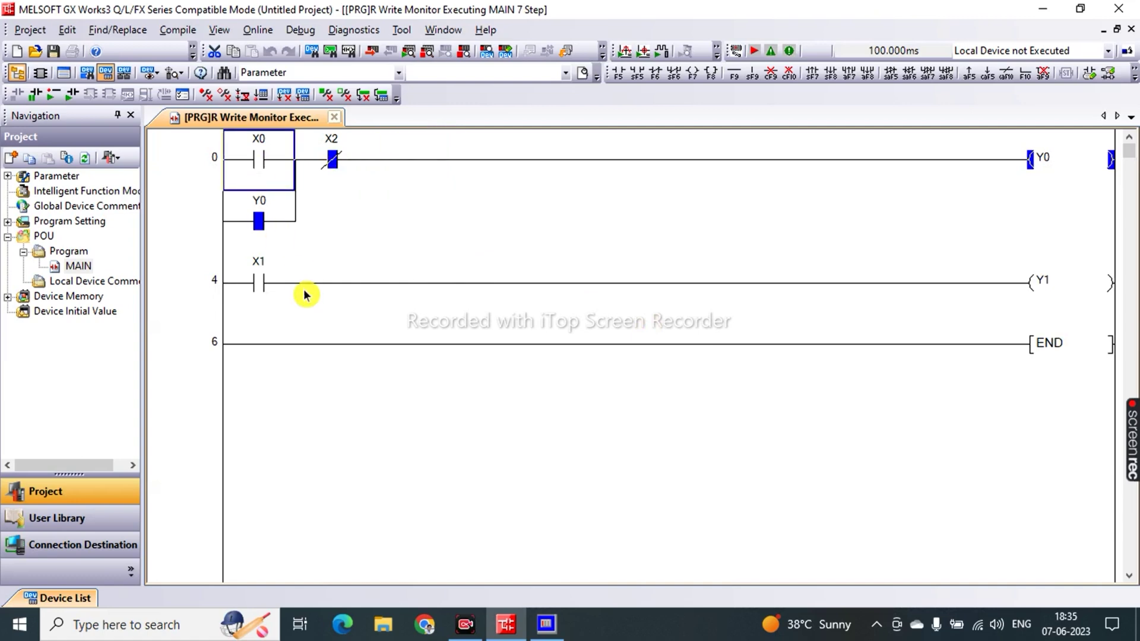
pyautogui.hotkey('shift', 'Return')
pyautogui.press('Right')
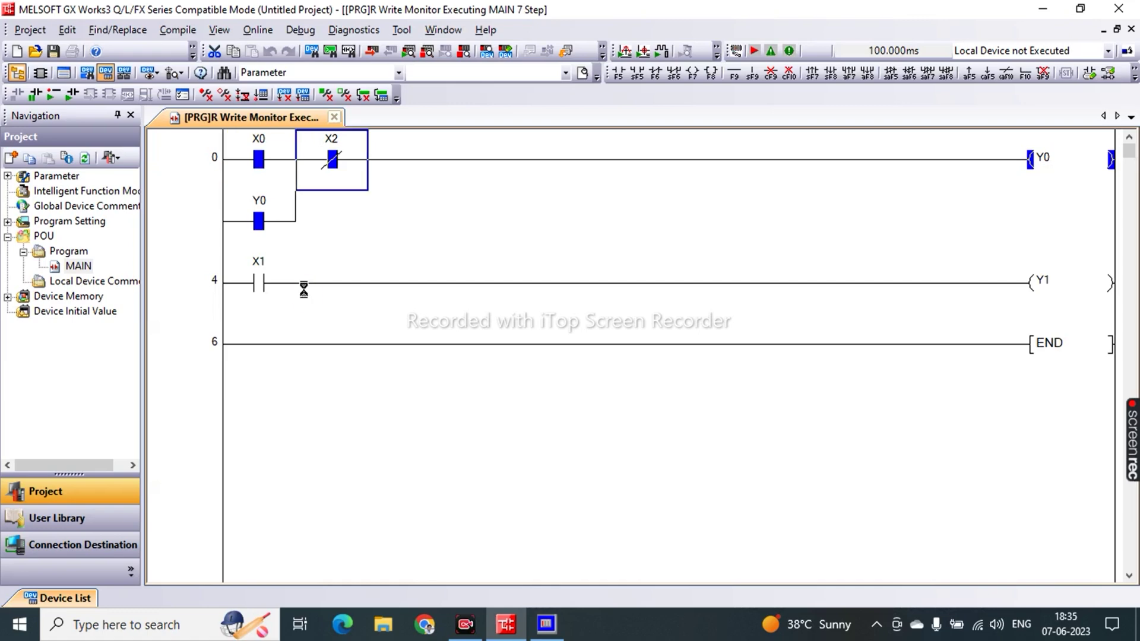
pyautogui.hotkey('shift', 'Return')
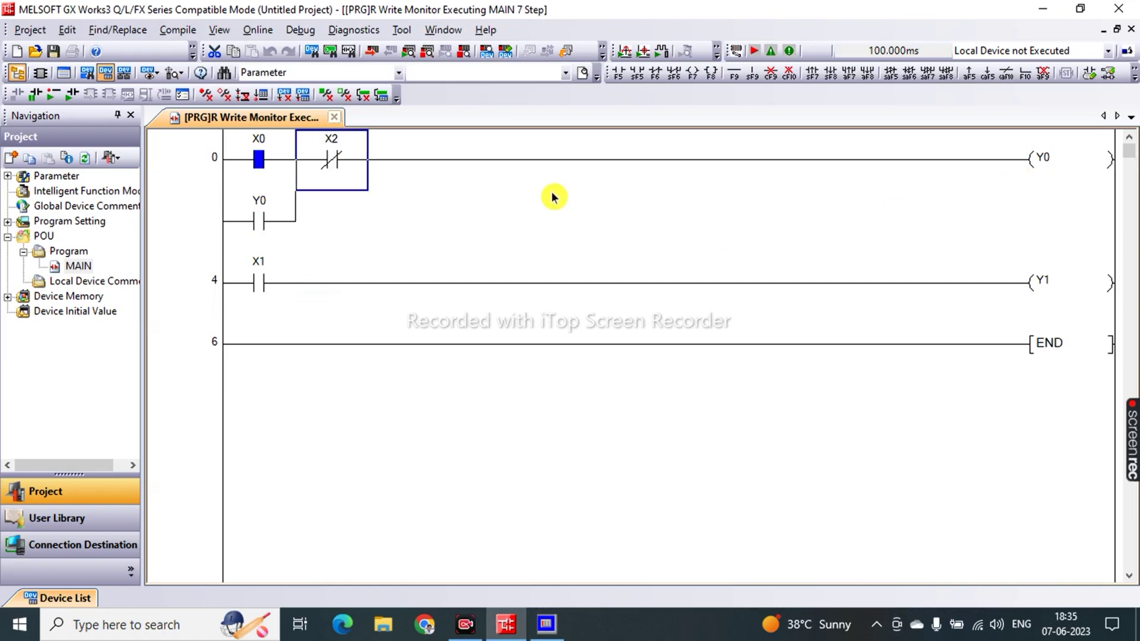
pyautogui.keyDown('shift'); pyautogui.doubleClick(331, 178); pyautogui.keyUp('shift')
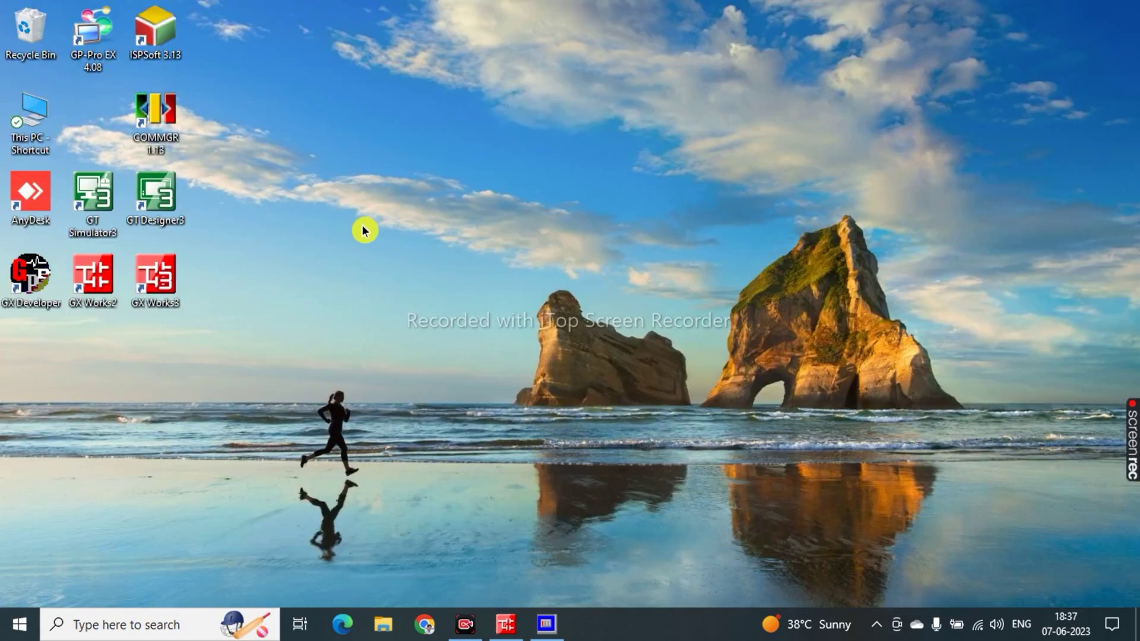
# Step: Open GT Designer3 and start a new project with the New Project Wizard, up to the GOT system settings
pyautogui.doubleClick(154, 192)
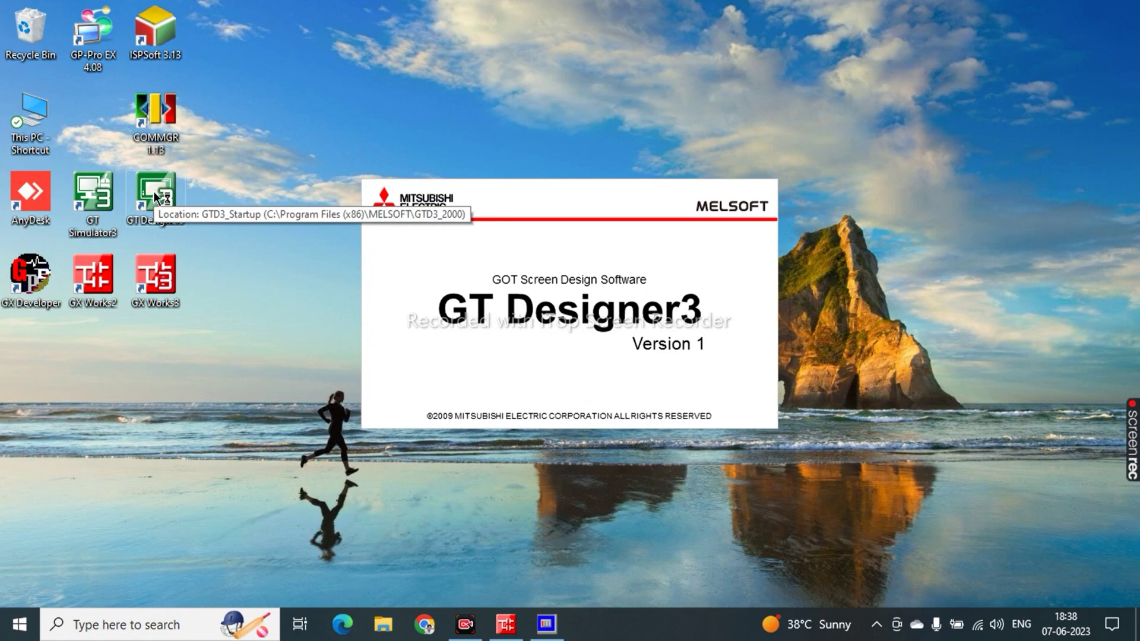
pyautogui.click(532, 322)
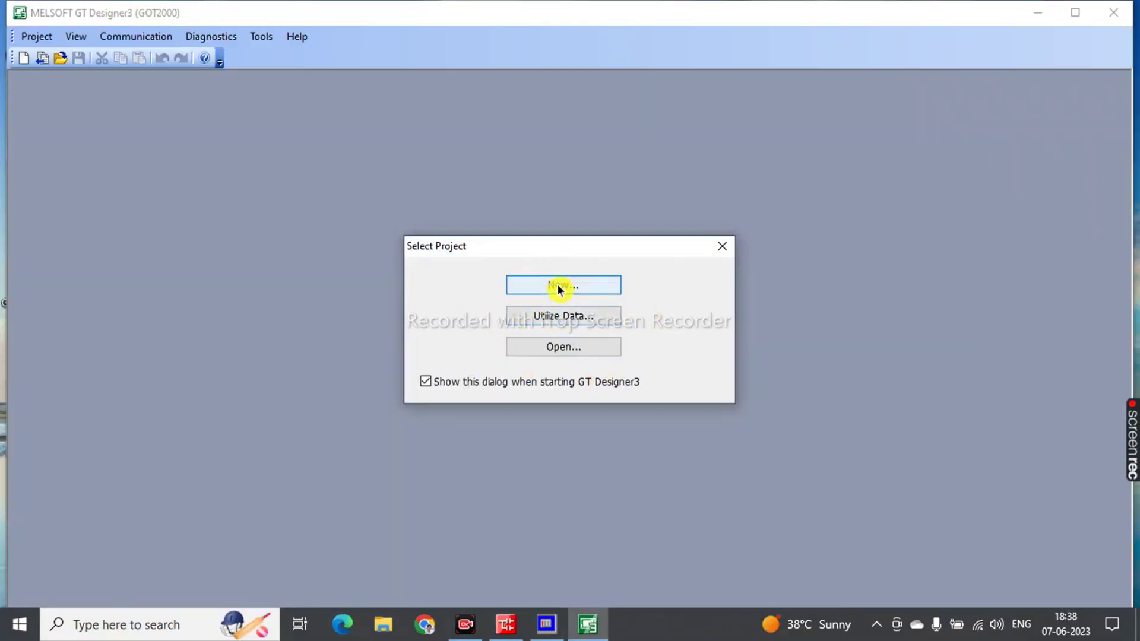
pyautogui.click(558, 286)
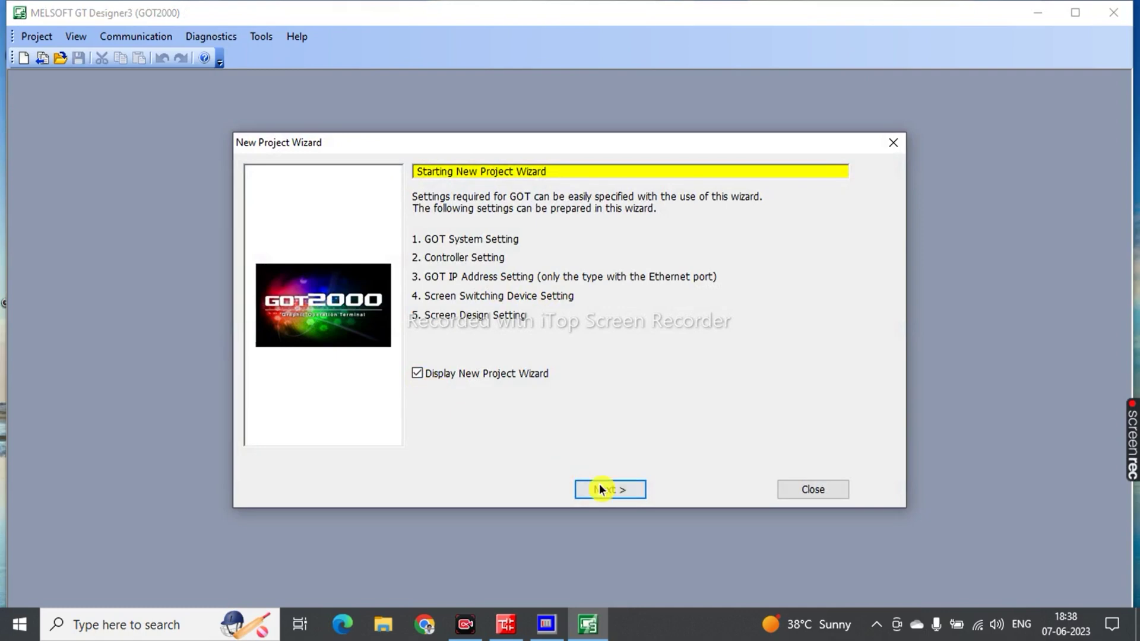
pyautogui.click(601, 490)
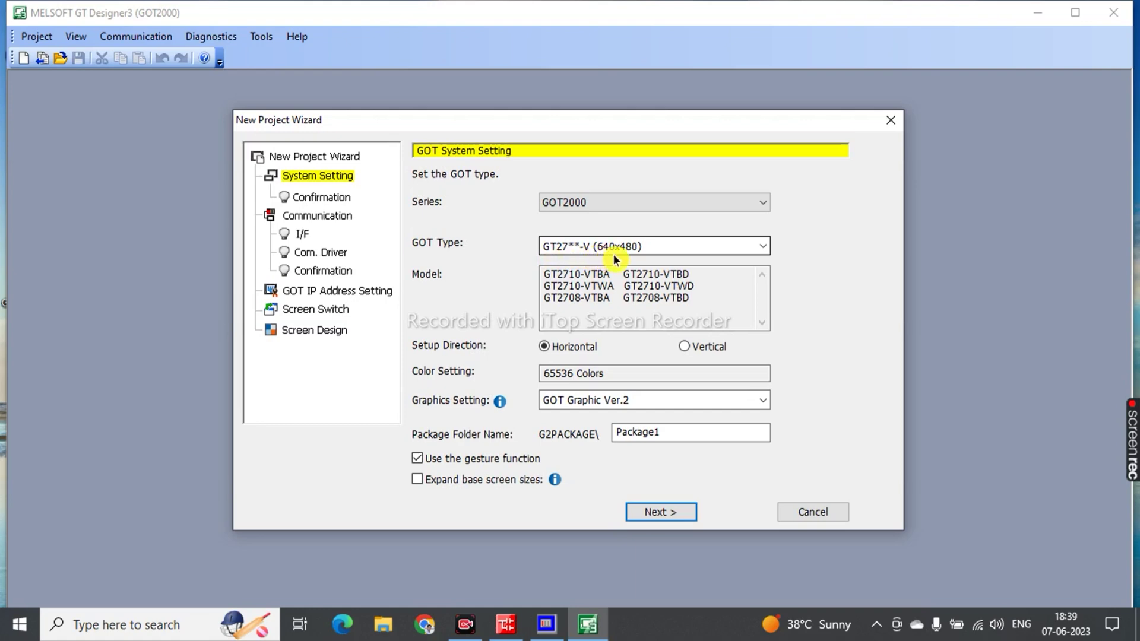
# Step: Keep GT27**-V (640x480) as the GOT type and confirm the GOT system settings
pyautogui.click(764, 248)
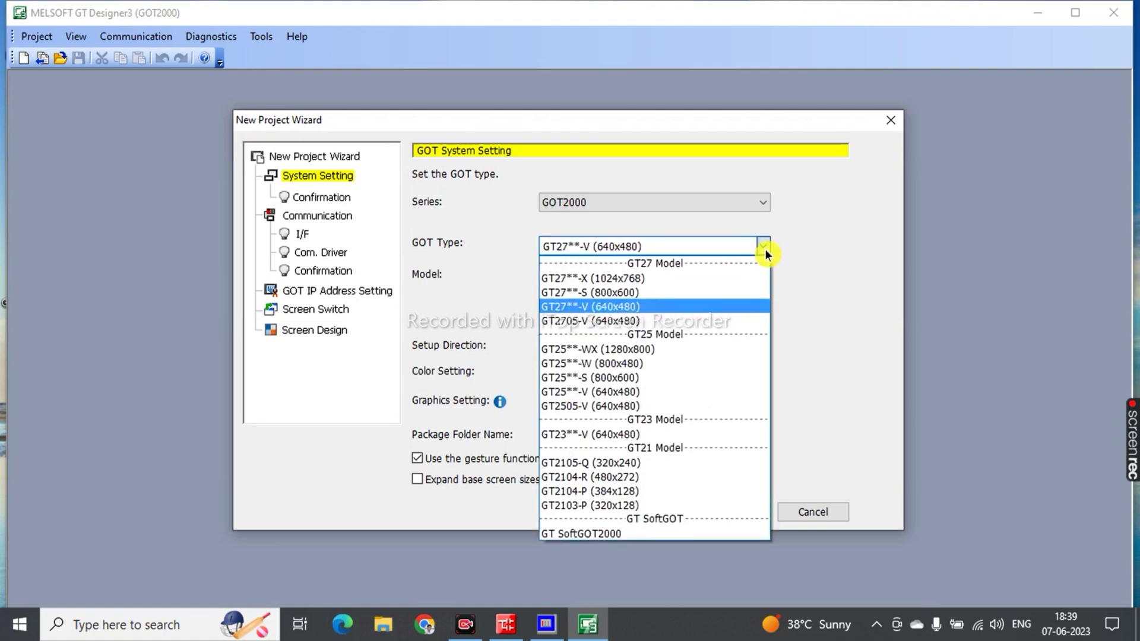
pyautogui.click(764, 248)
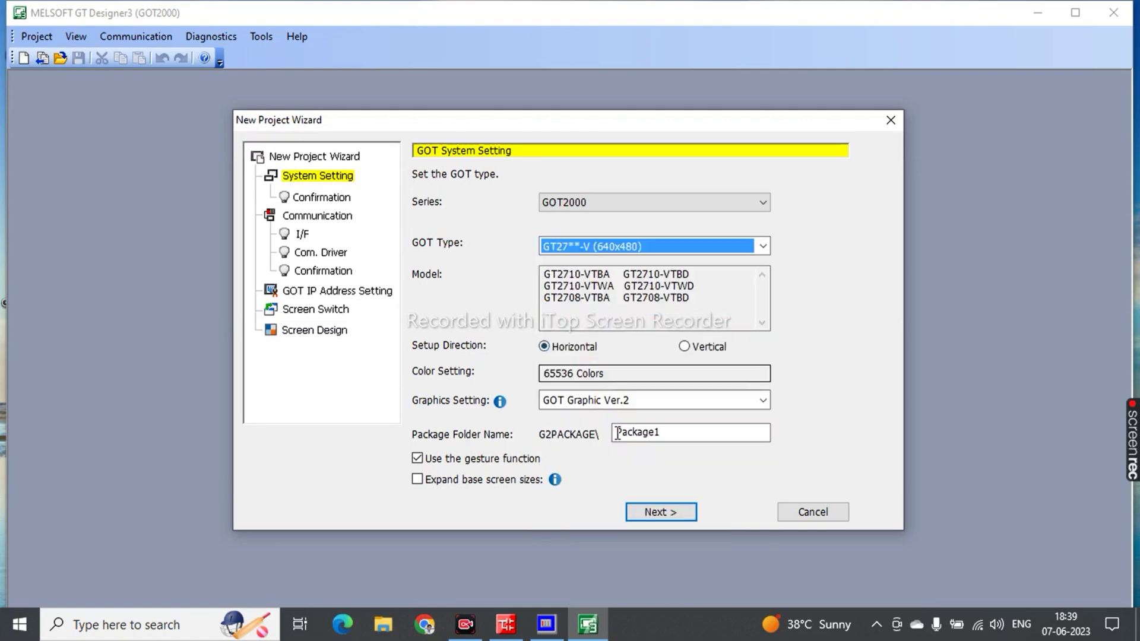
pyautogui.click(671, 512)
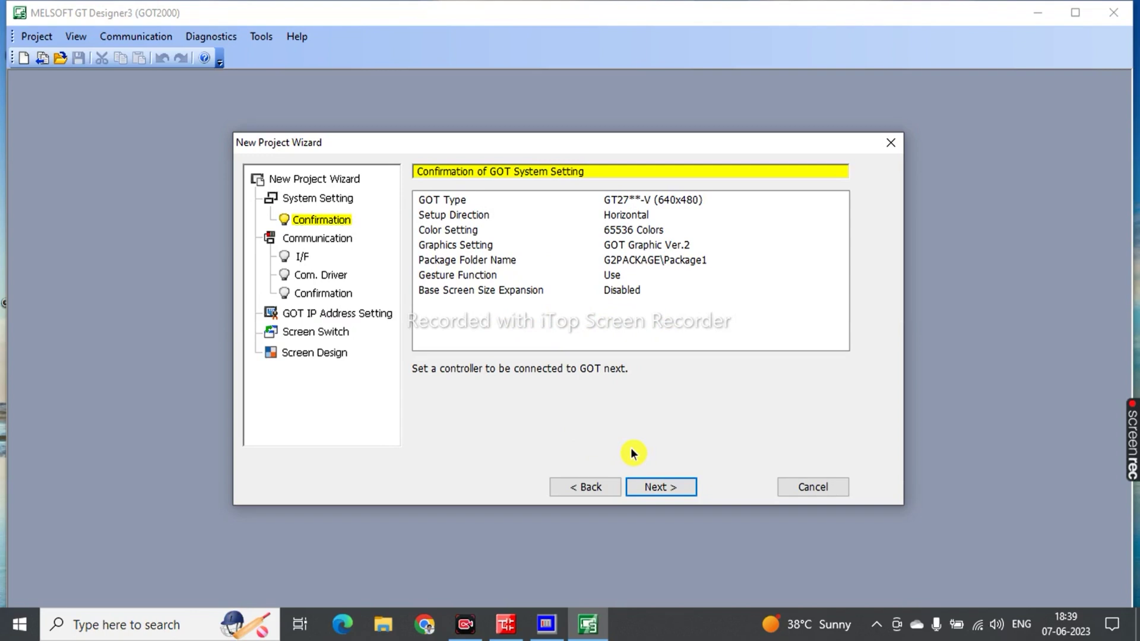
pyautogui.click(656, 490)
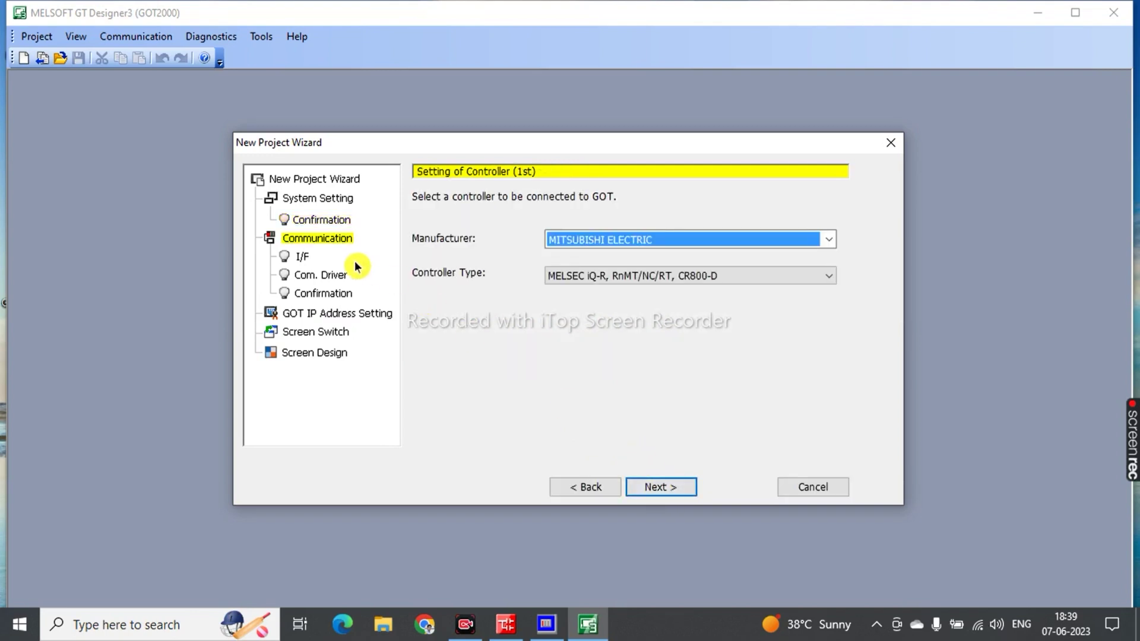
# Step: Set the controller manufacturer to MITSUBISHI ELECTRIC and the controller type to MELSEC iQ-R, RnMT/NC/RT, CR800-D
pyautogui.click(828, 243)
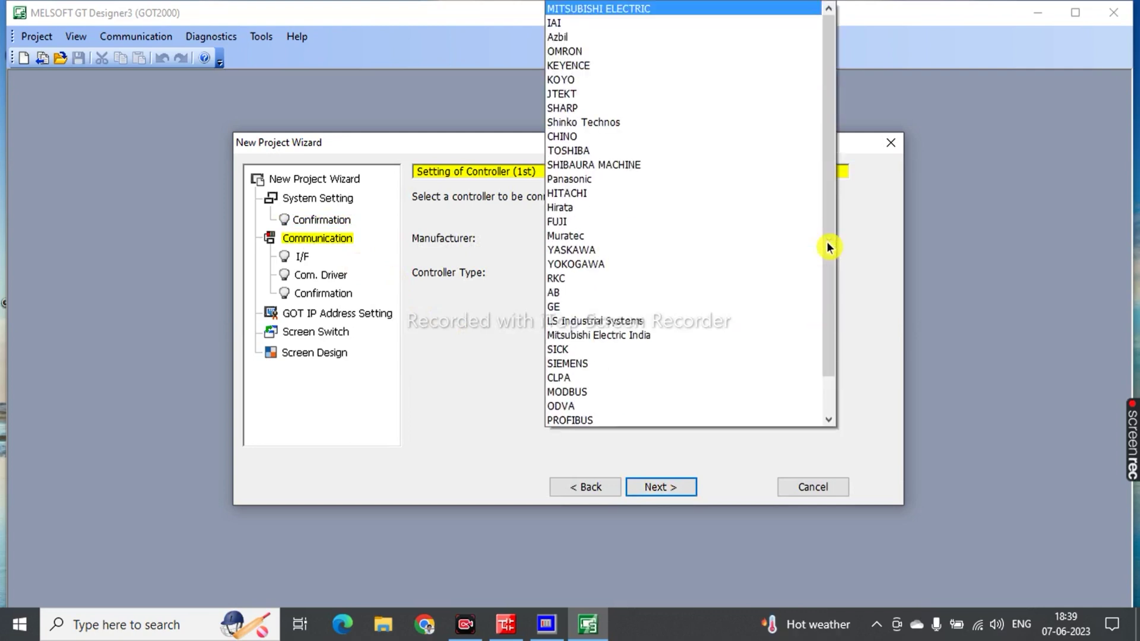
pyautogui.click(632, 7)
pyautogui.click(664, 275)
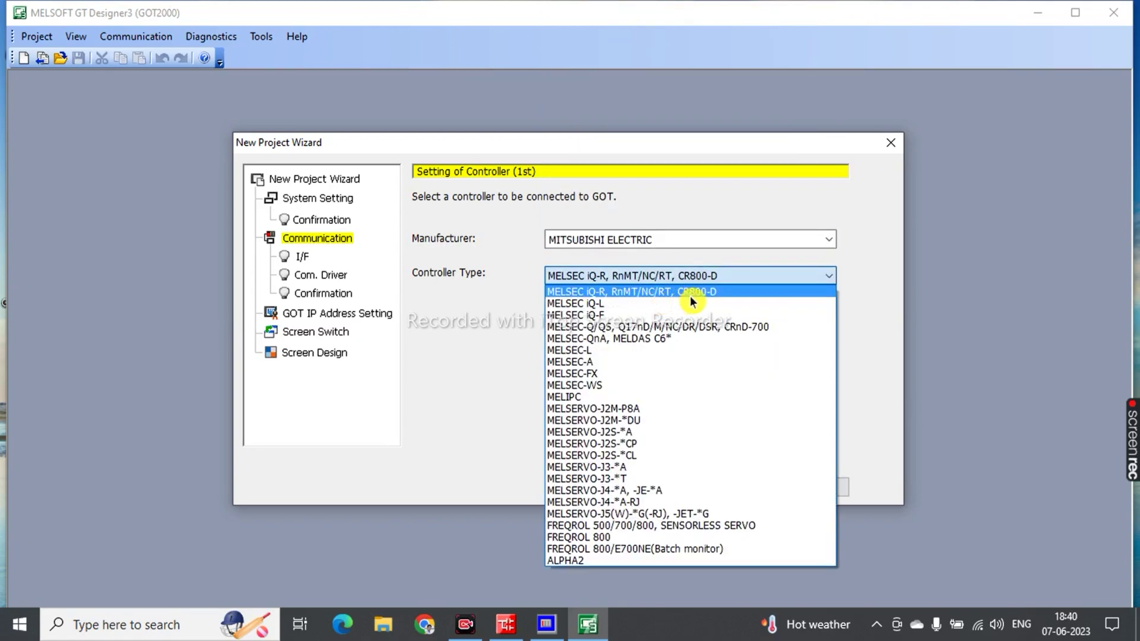
pyautogui.click(737, 290)
pyautogui.click(743, 281)
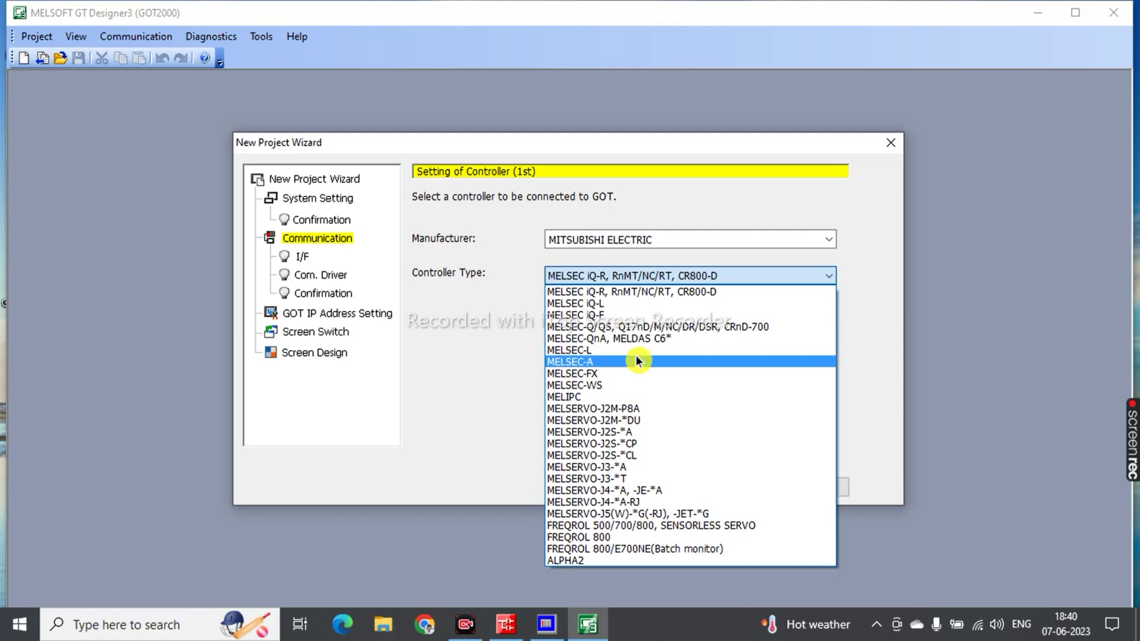
pyautogui.click(633, 291)
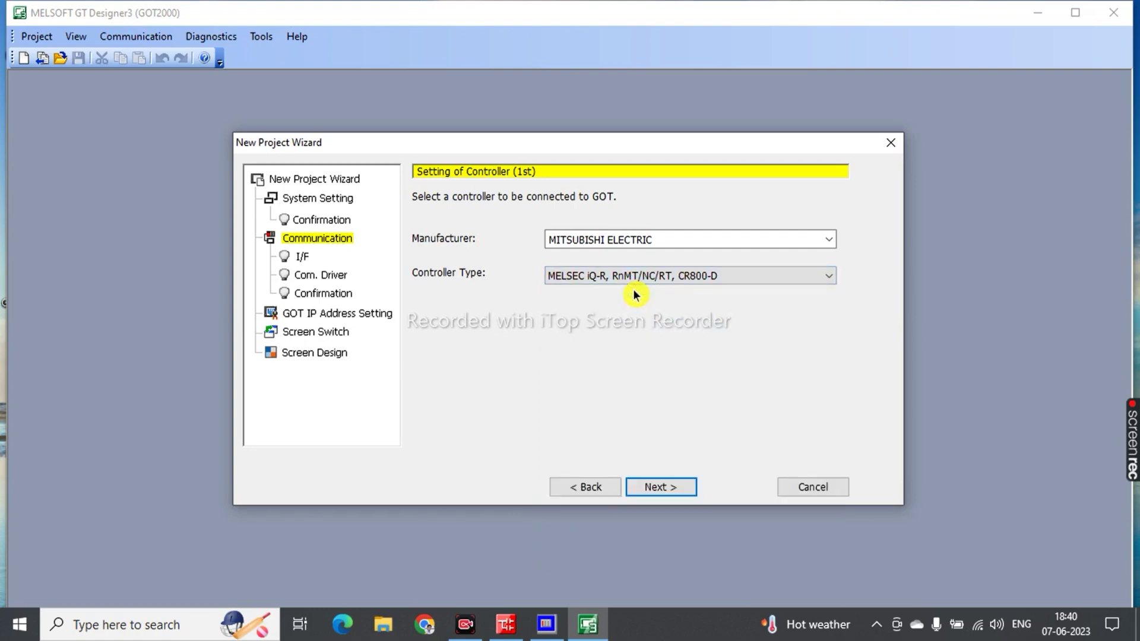
pyautogui.click(666, 487)
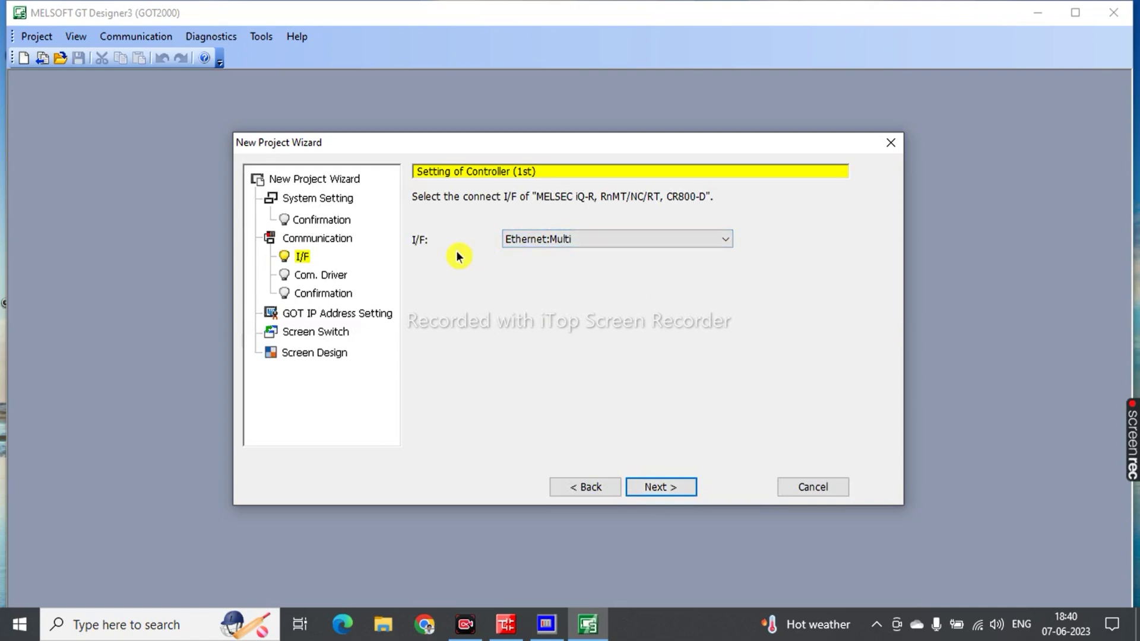
# Step: Connect the controller over Ethernet:Multi and keep the Ethernet(MITSUBISHI ELECTRIC), Gateway communication driver
pyautogui.click(534, 239)
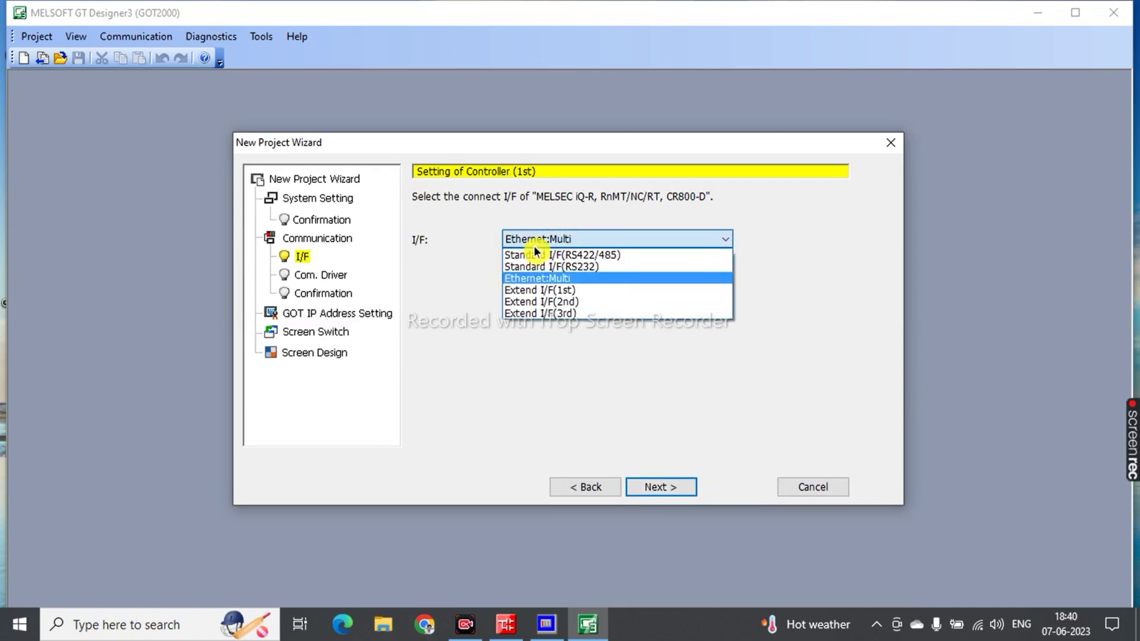
pyautogui.click(536, 280)
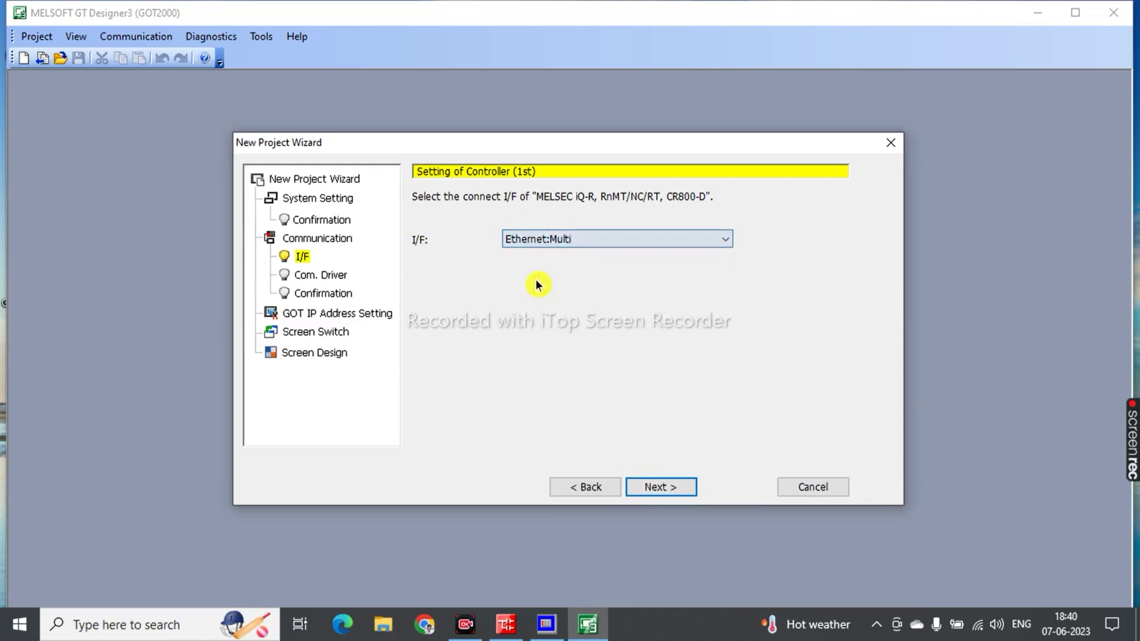
pyautogui.click(662, 488)
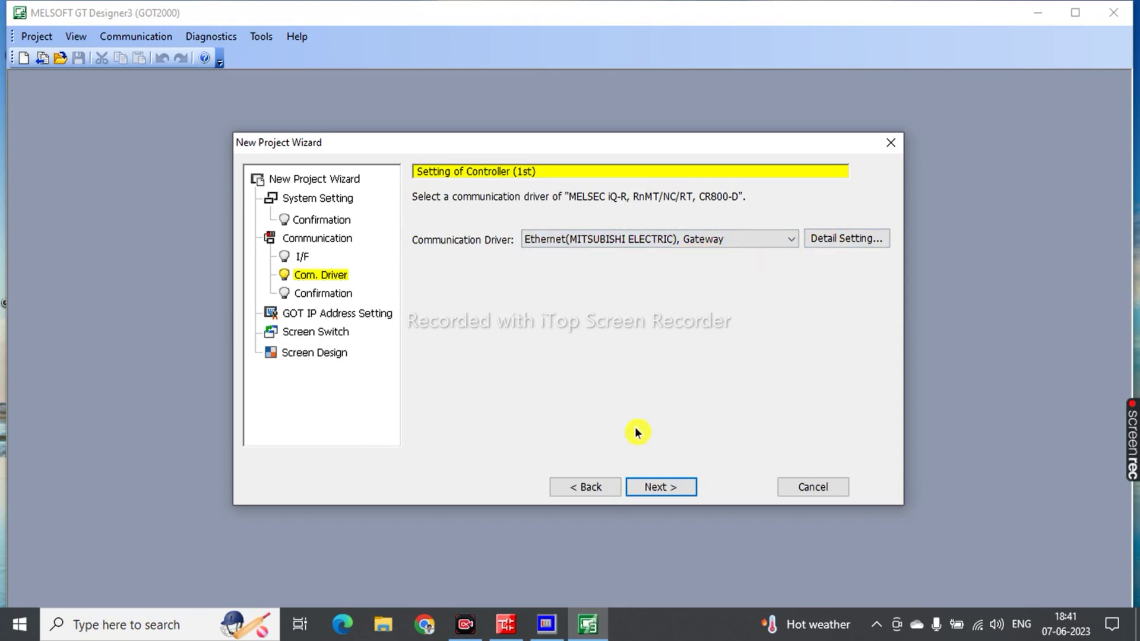
pyautogui.click(657, 489)
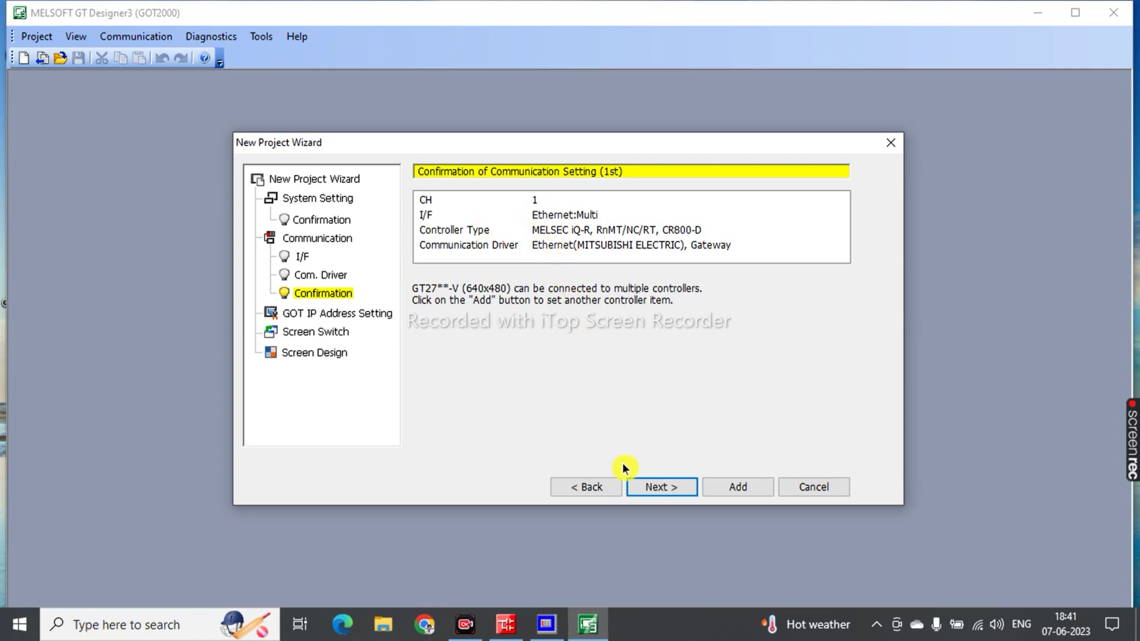
# Step: Confirm the communication settings and accept the default GOT IP address 192.168.3.18 and screen switching devices GD100 and GD101
pyautogui.click(659, 494)
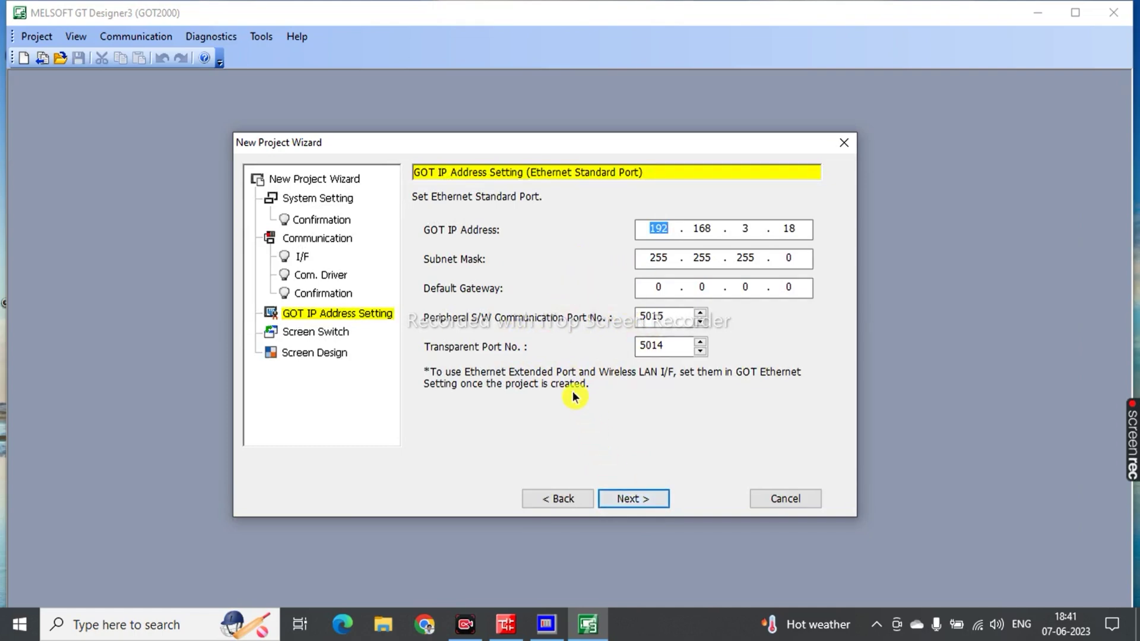
pyautogui.click(636, 495)
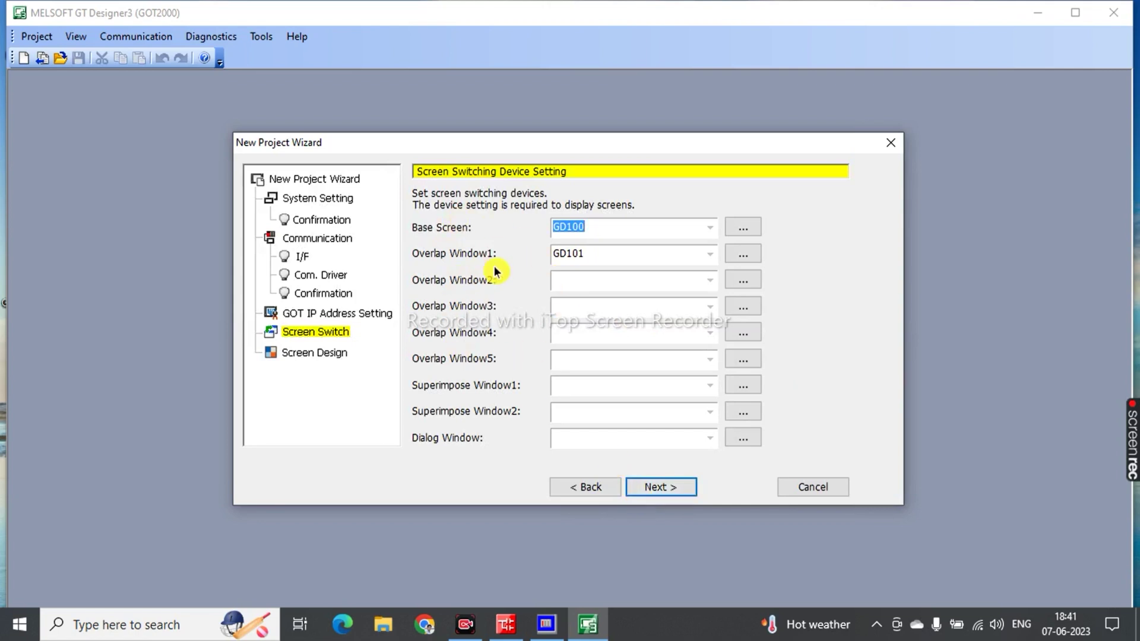
pyautogui.click(656, 490)
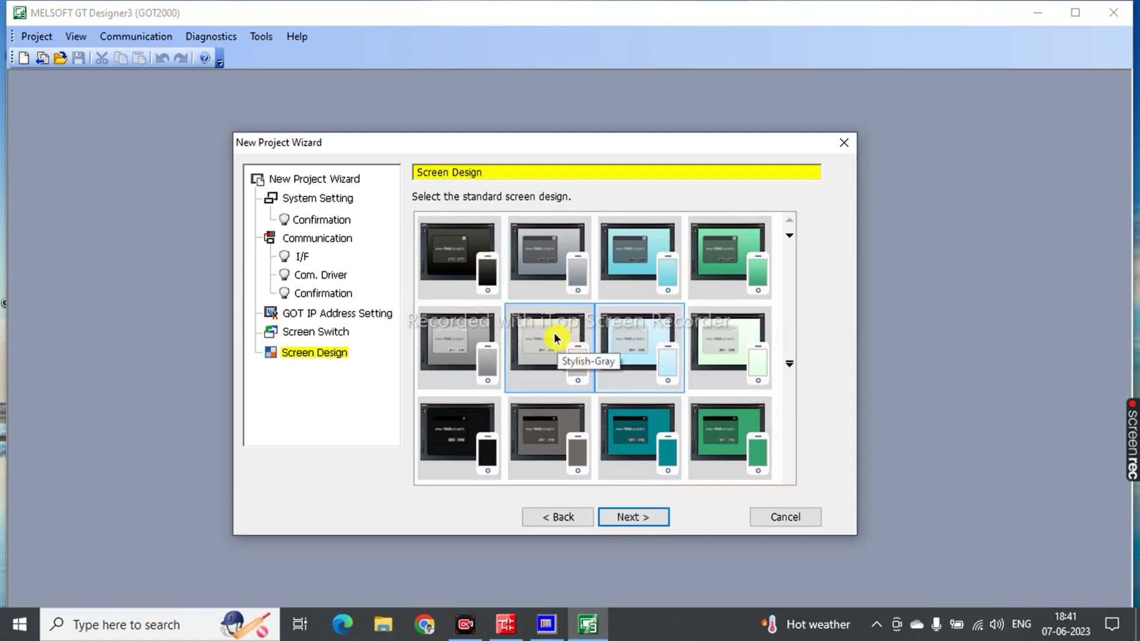
# Step: Choose the light-blue gradient screen design in the first row and finish the wizard, dismissing the new feature announcement
pyautogui.click(633, 280)
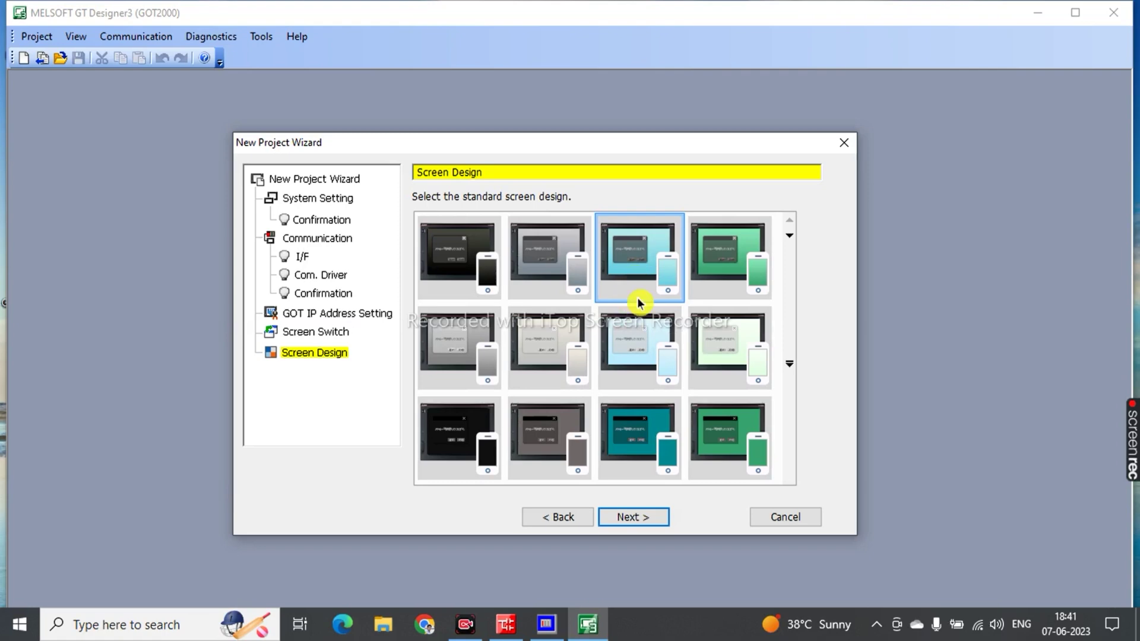
pyautogui.click(632, 516)
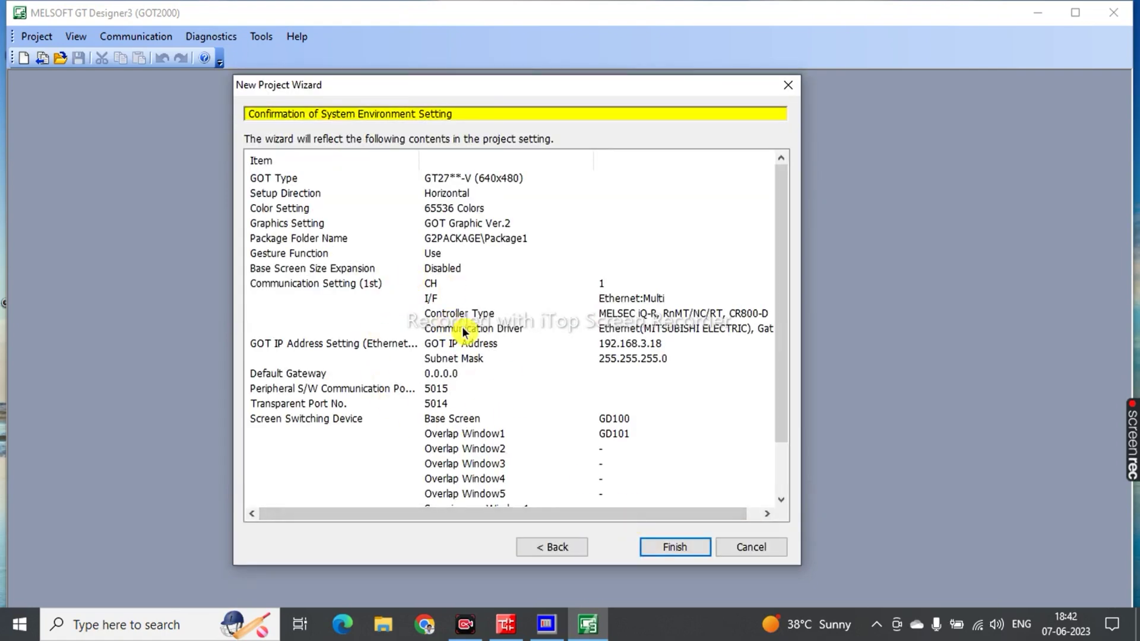
pyautogui.scroll(-1, 590, 403)
pyautogui.scroll(1, 590, 403)
pyautogui.scroll(1, 589, 404)
pyautogui.click(680, 548)
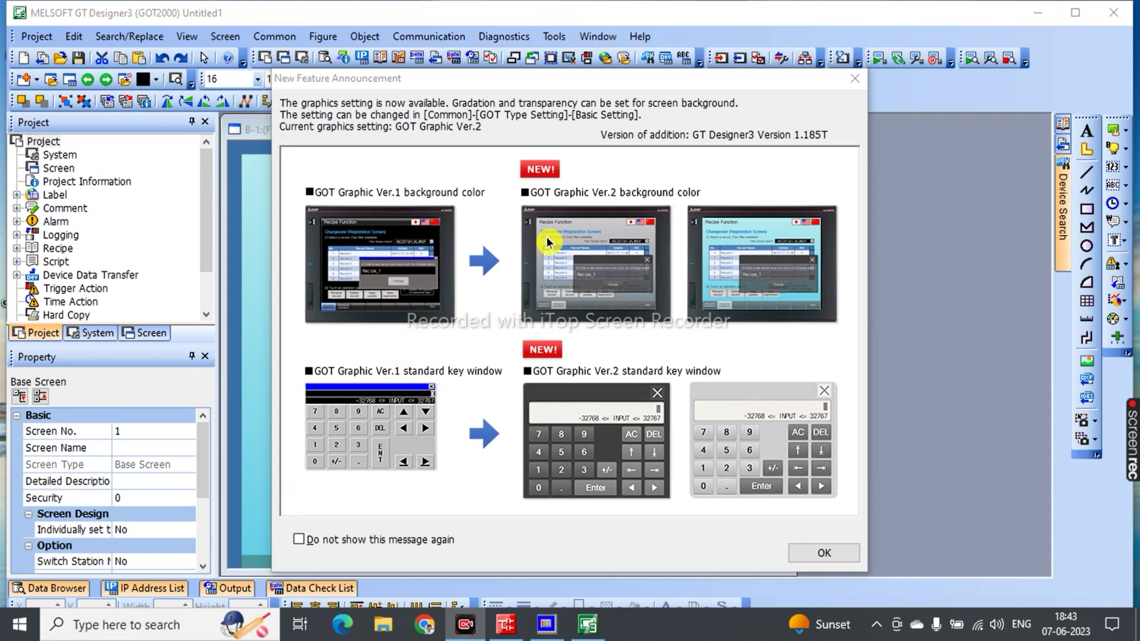
pyautogui.click(824, 552)
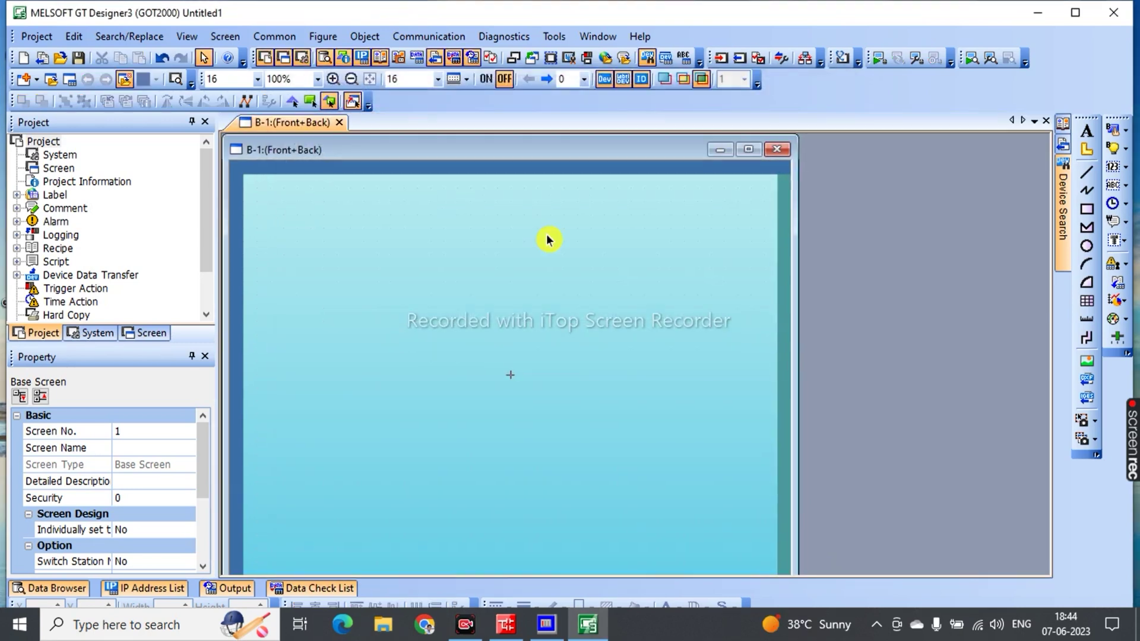
# Step: Place a bit switch about 145 by 145 dots in the upper-left corner of base screen B-1
pyautogui.click(1112, 129)
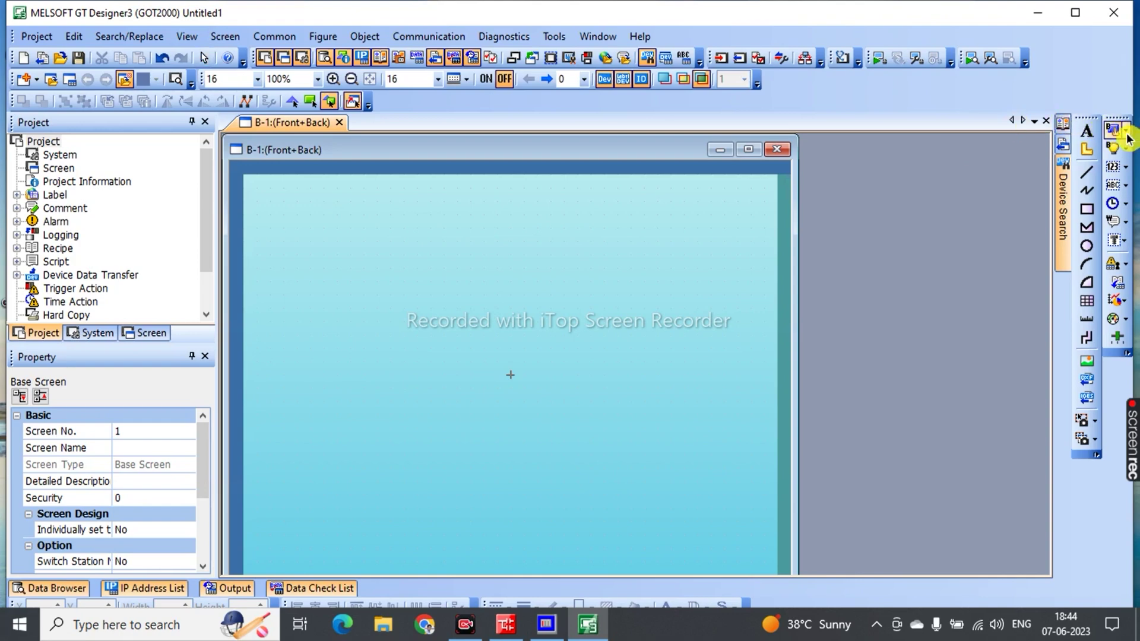
pyautogui.click(1126, 130)
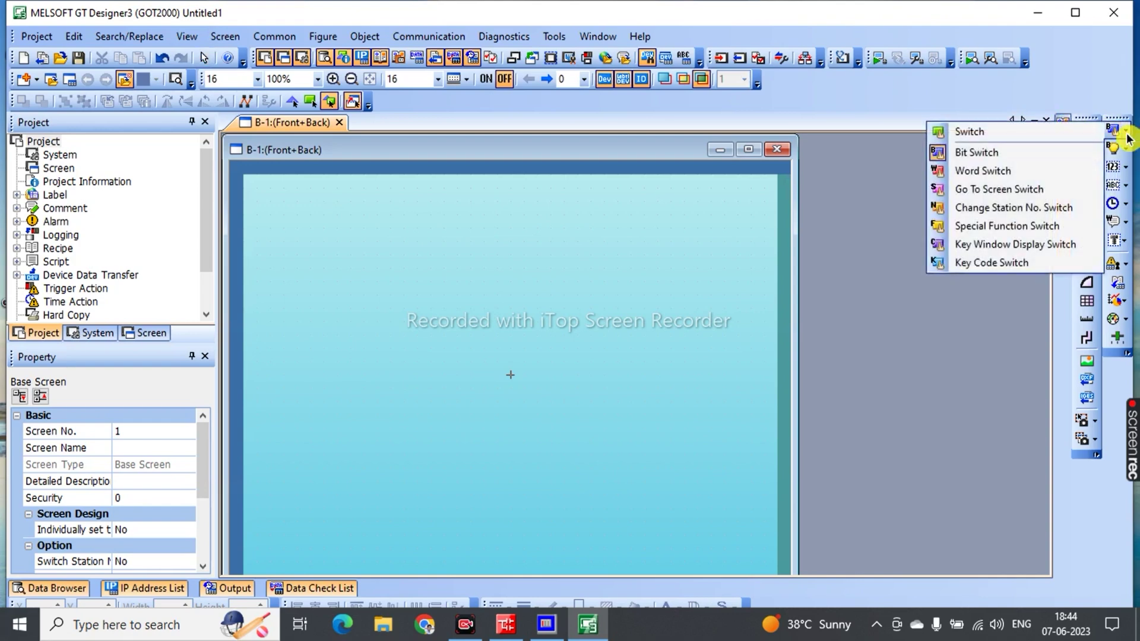
pyautogui.click(987, 157)
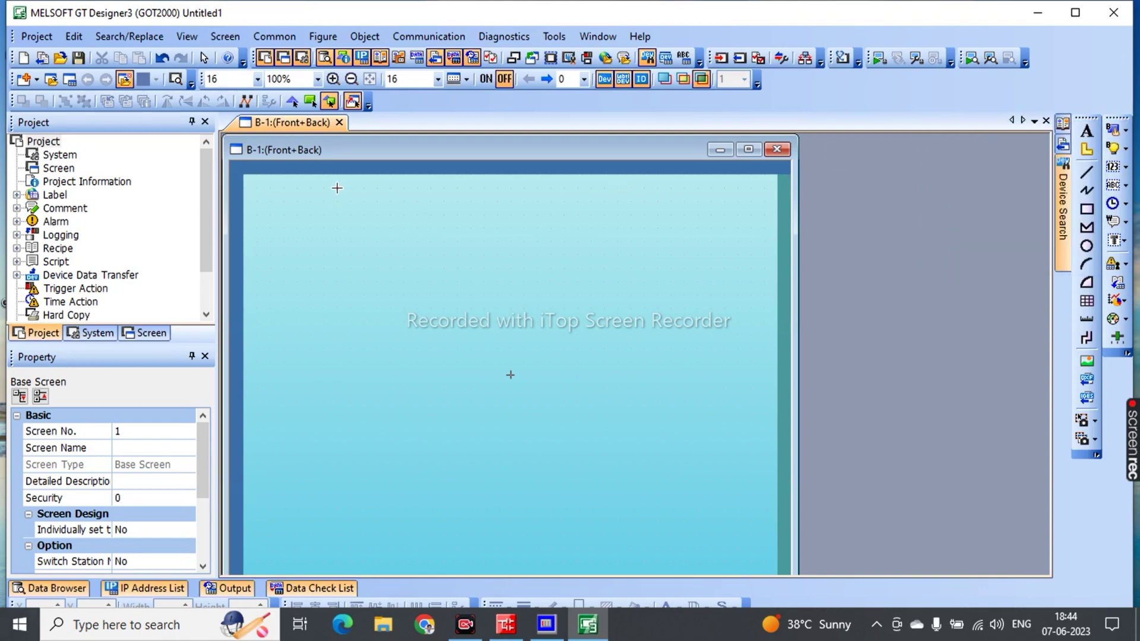
pyautogui.moveTo(278, 195); pyautogui.dragTo(397, 314)
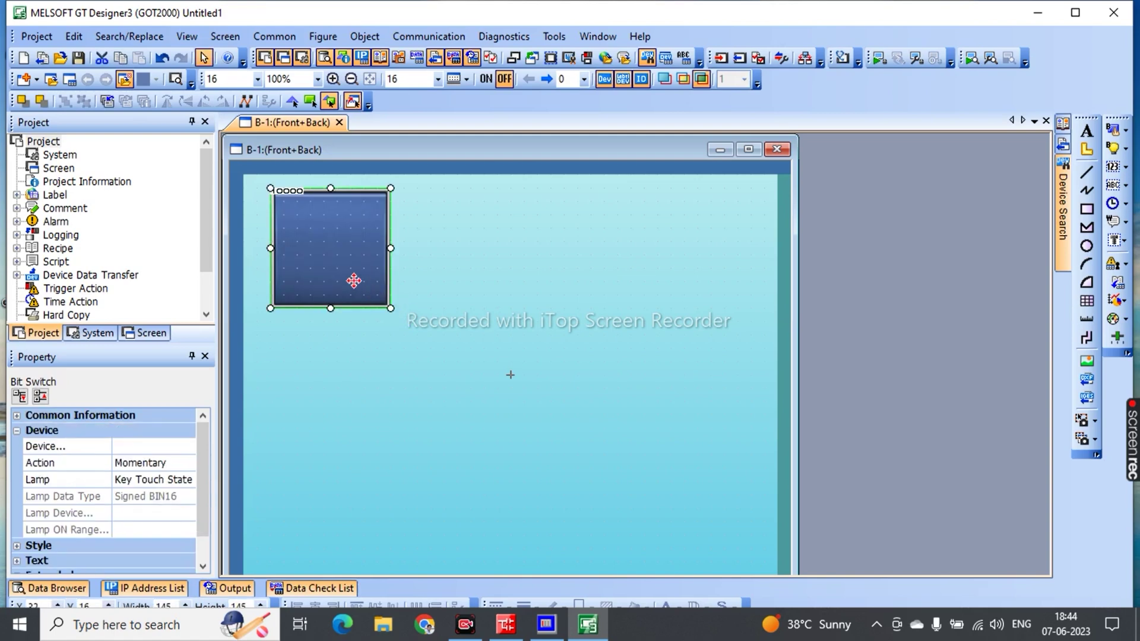
# Step: Open the new bit switch's settings and assign X0 as its switch action device
pyautogui.doubleClick(331, 244)
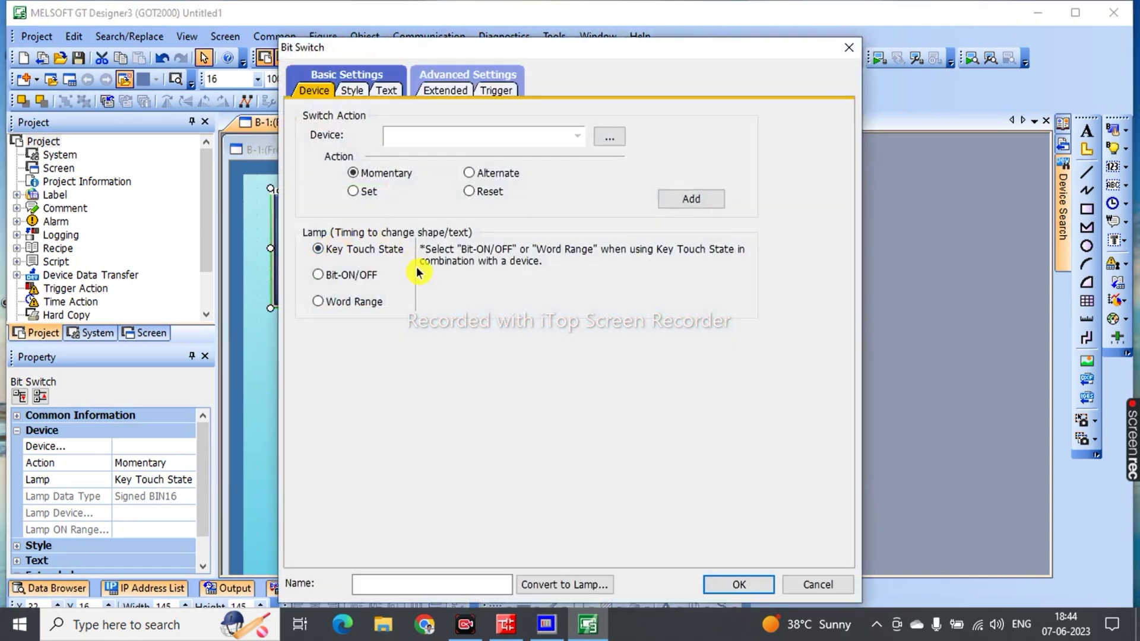
pyautogui.write('X0')
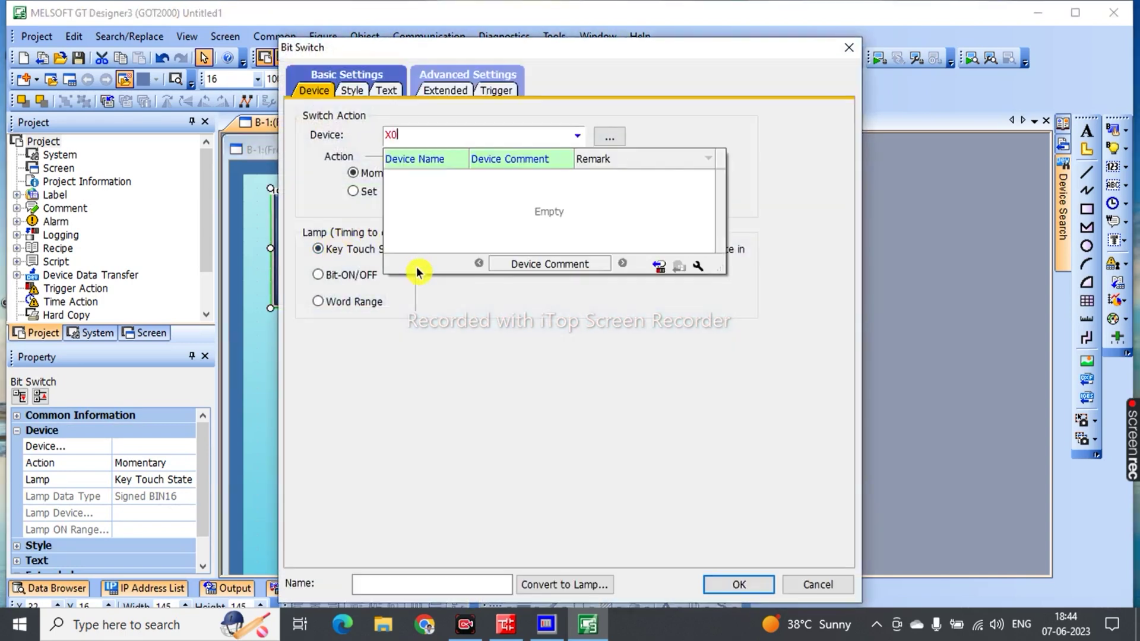
pyautogui.click(564, 329)
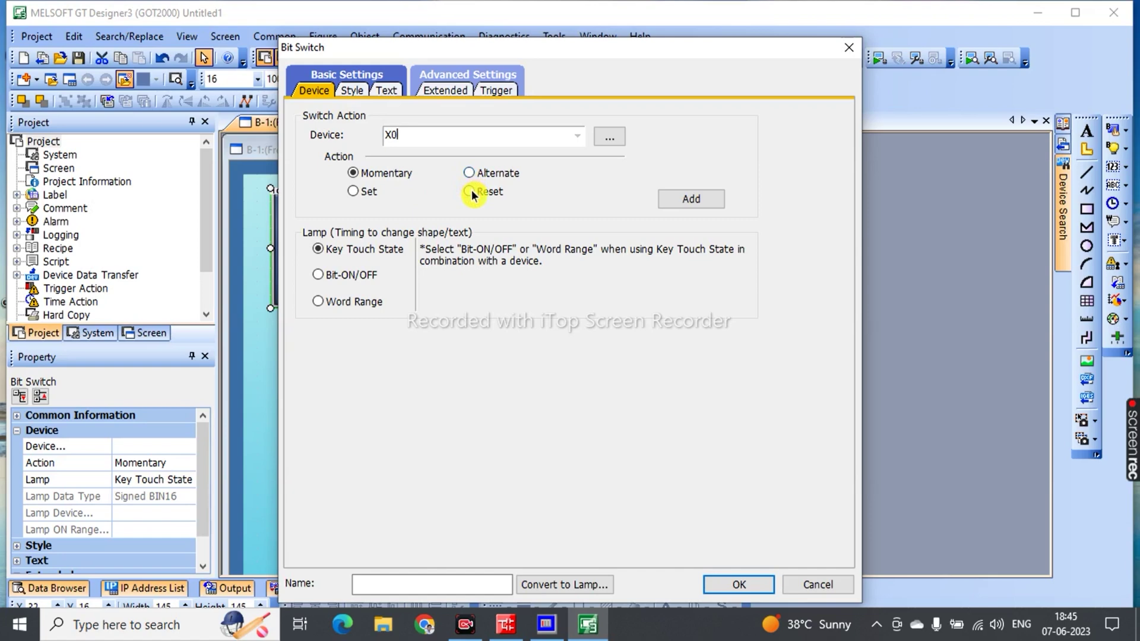
# Step: Set the switch's shape color to Red for Key Touch OFF and Green for Key Touch ON
pyautogui.click(354, 92)
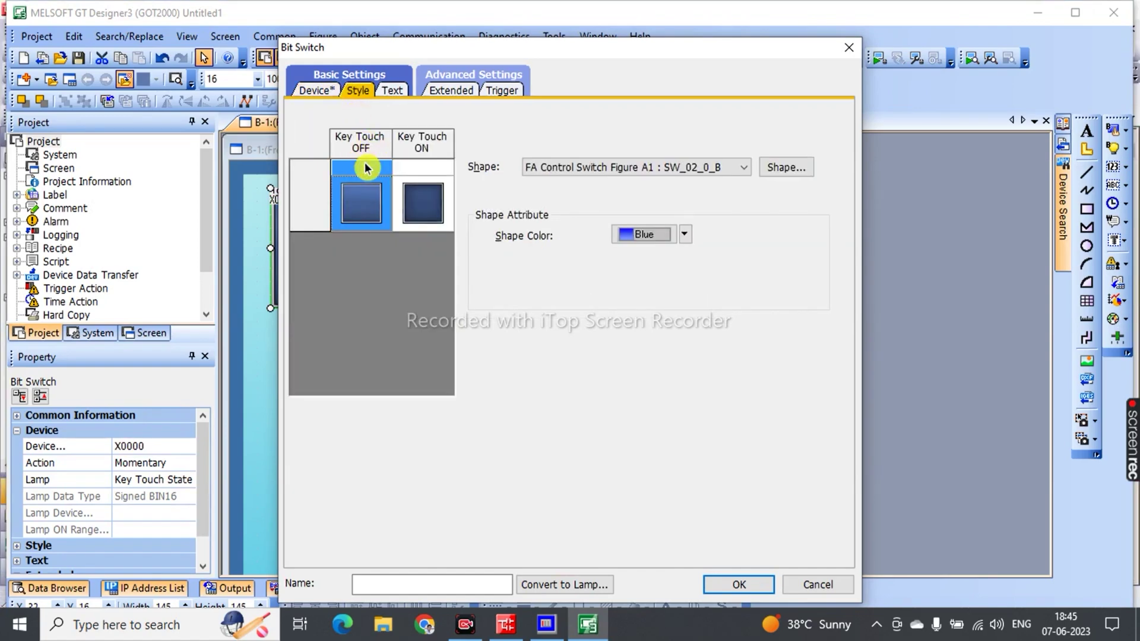
pyautogui.click(358, 203)
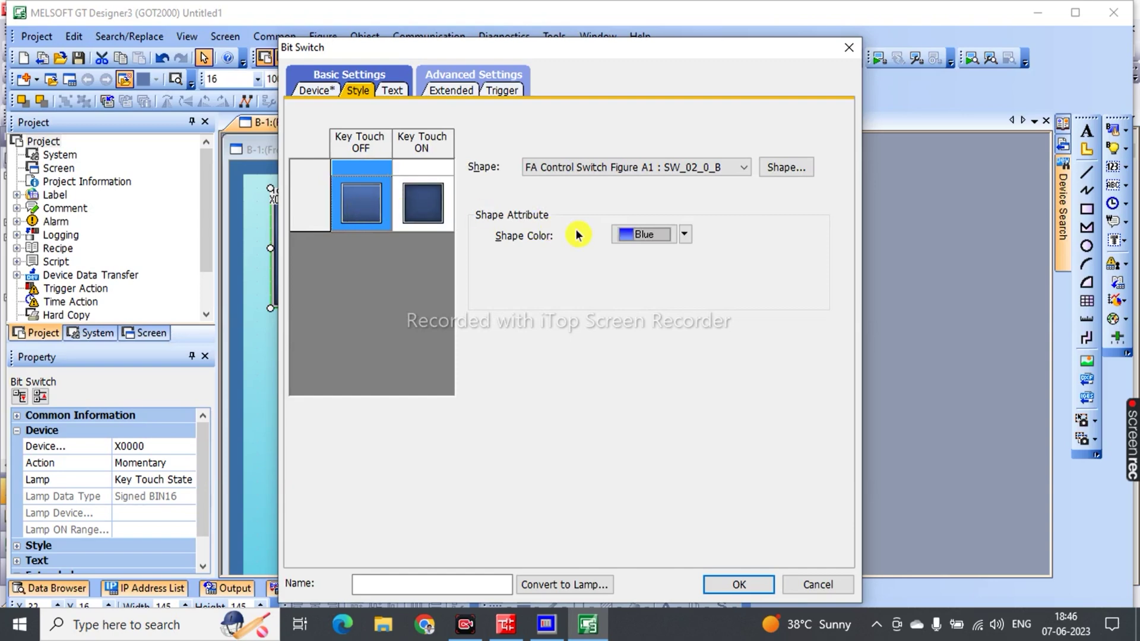
pyautogui.click(686, 236)
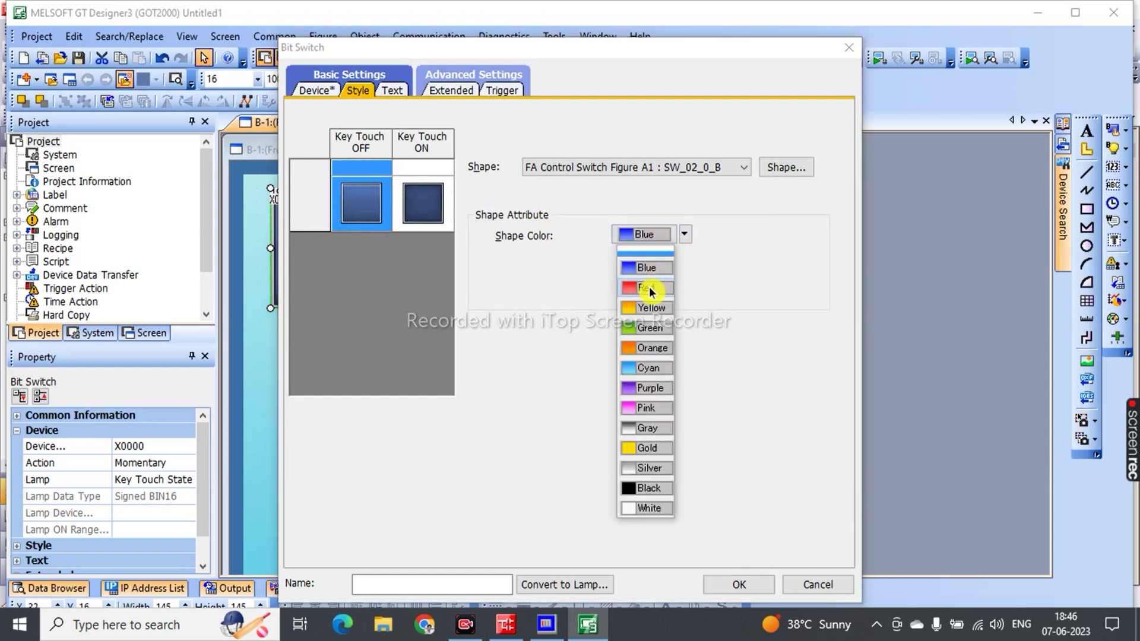
pyautogui.click(651, 289)
pyautogui.click(422, 202)
pyautogui.click(685, 236)
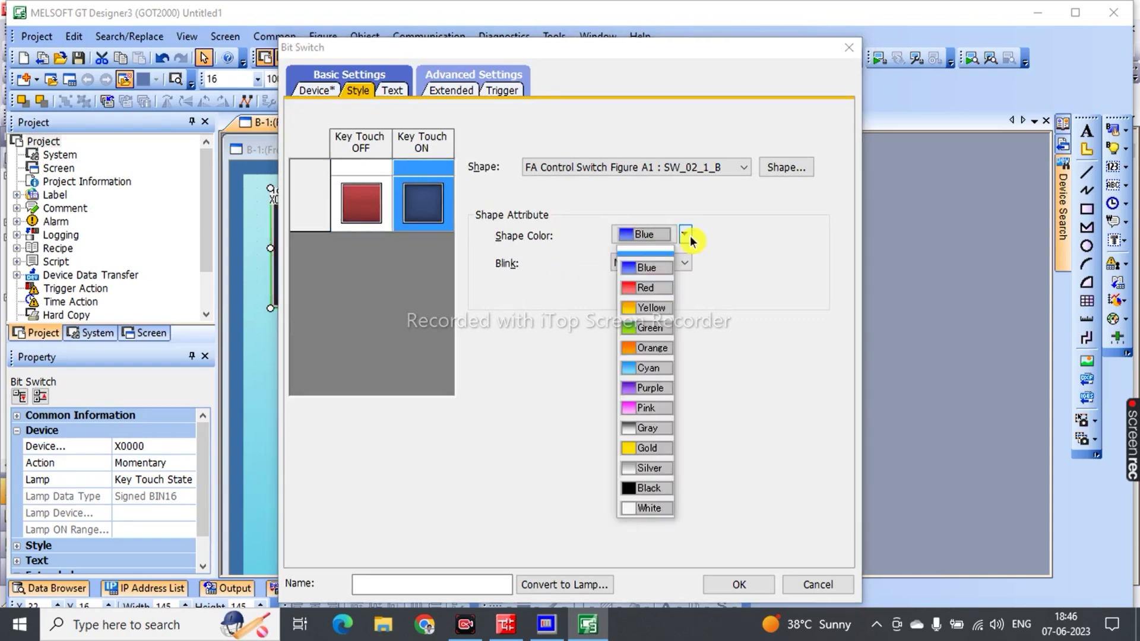
pyautogui.click(642, 328)
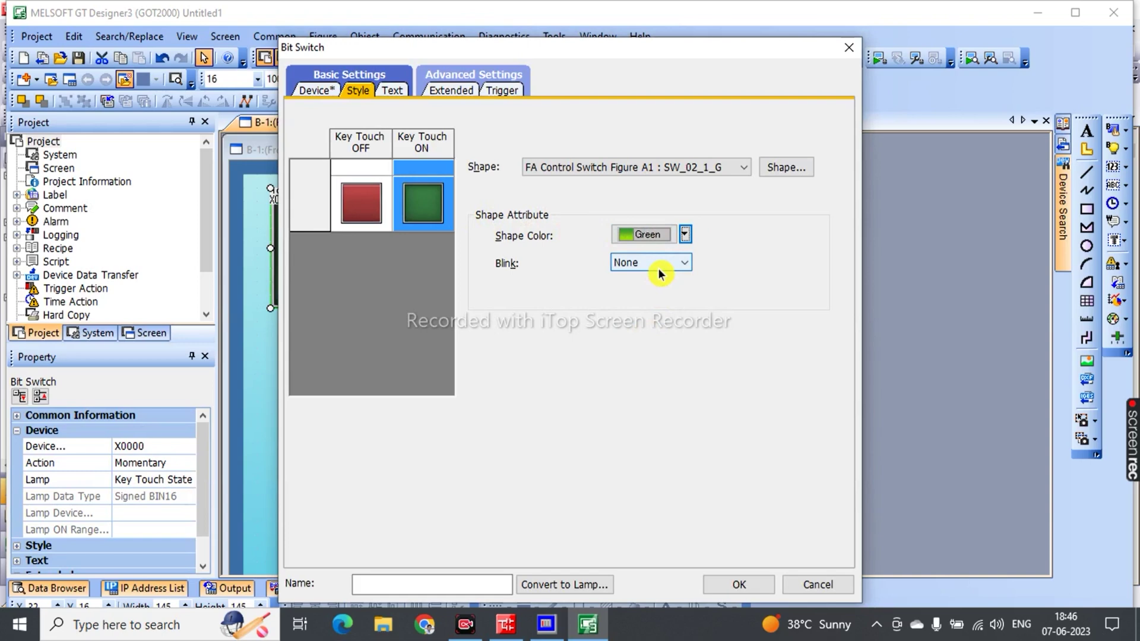
pyautogui.click(685, 236)
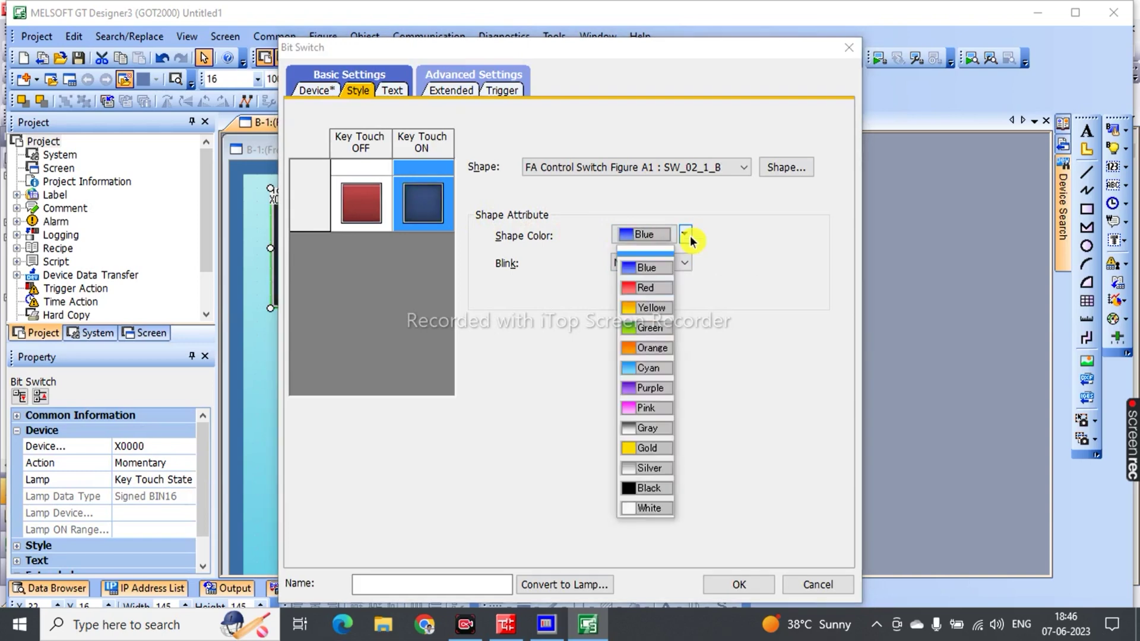
pyautogui.click(642, 329)
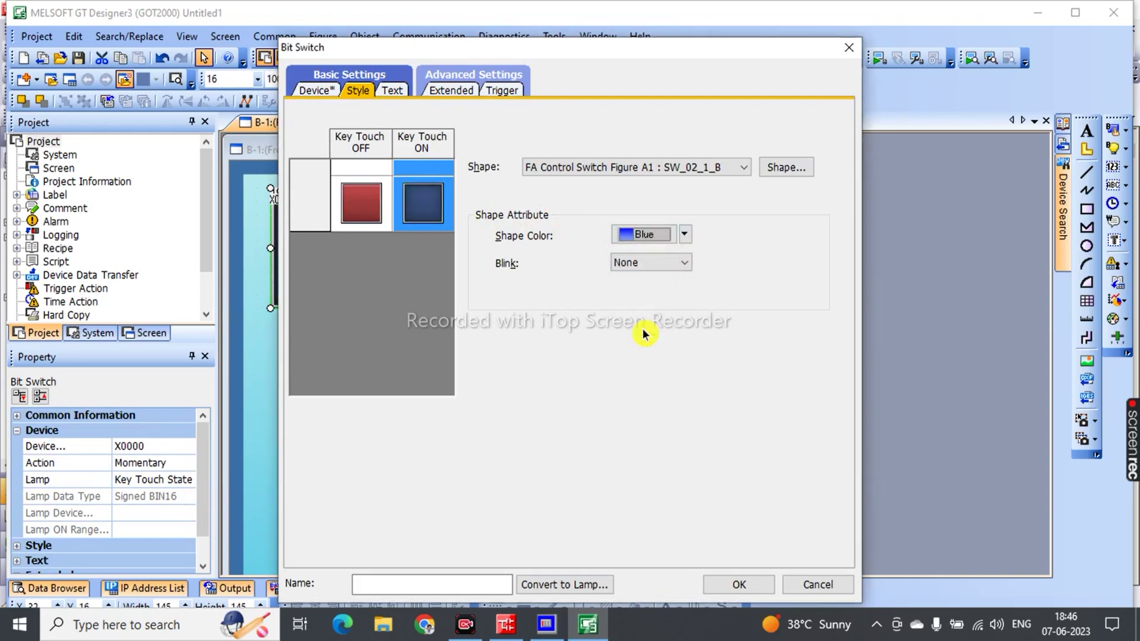
# Step: Set the blink of the Key Touch ON shape to High
pyautogui.click(661, 274)
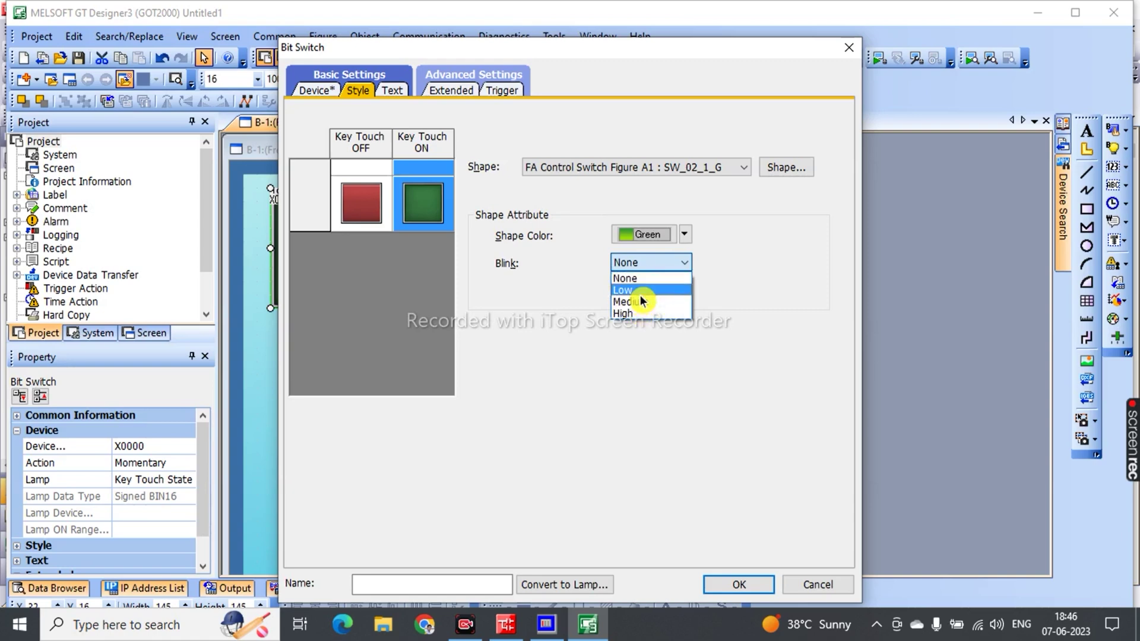
pyautogui.press('Escape')
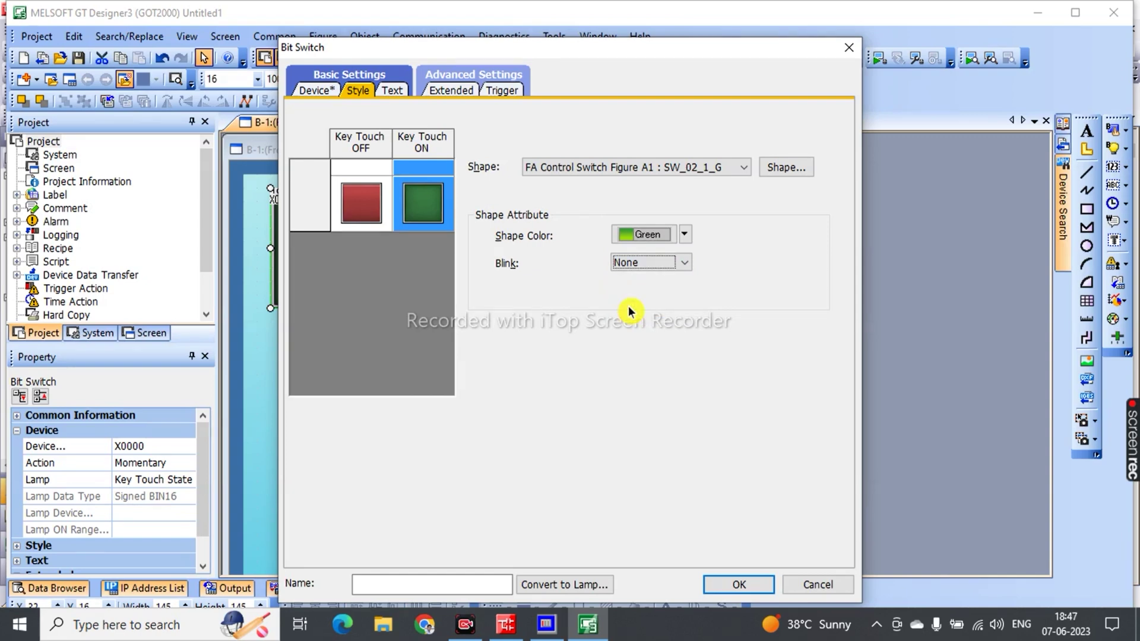
pyautogui.click(680, 265)
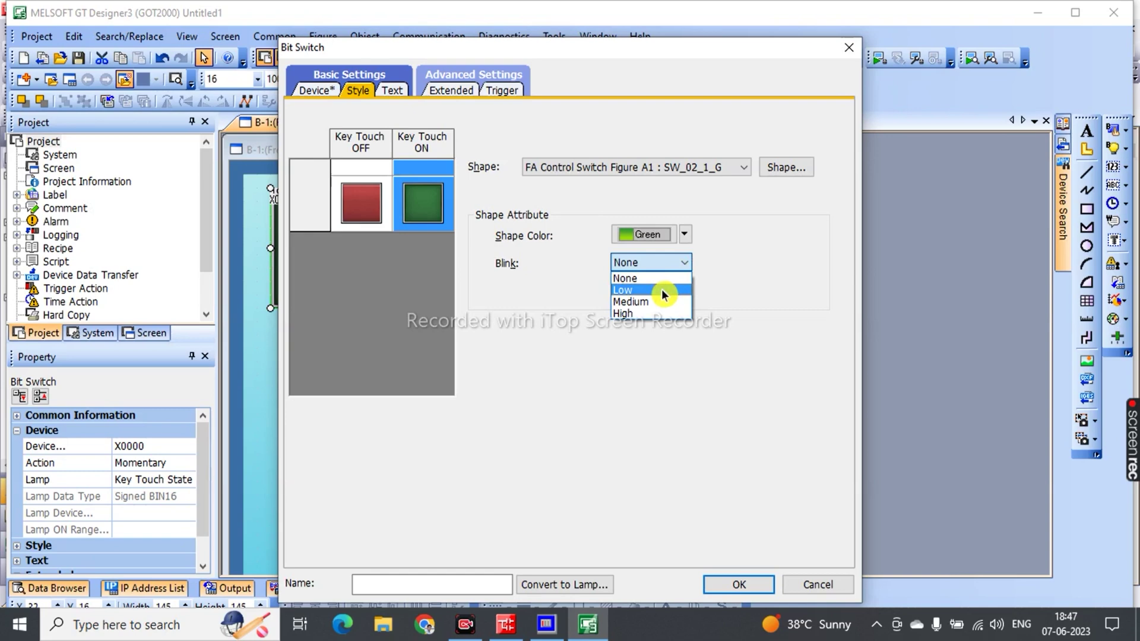
pyautogui.click(638, 312)
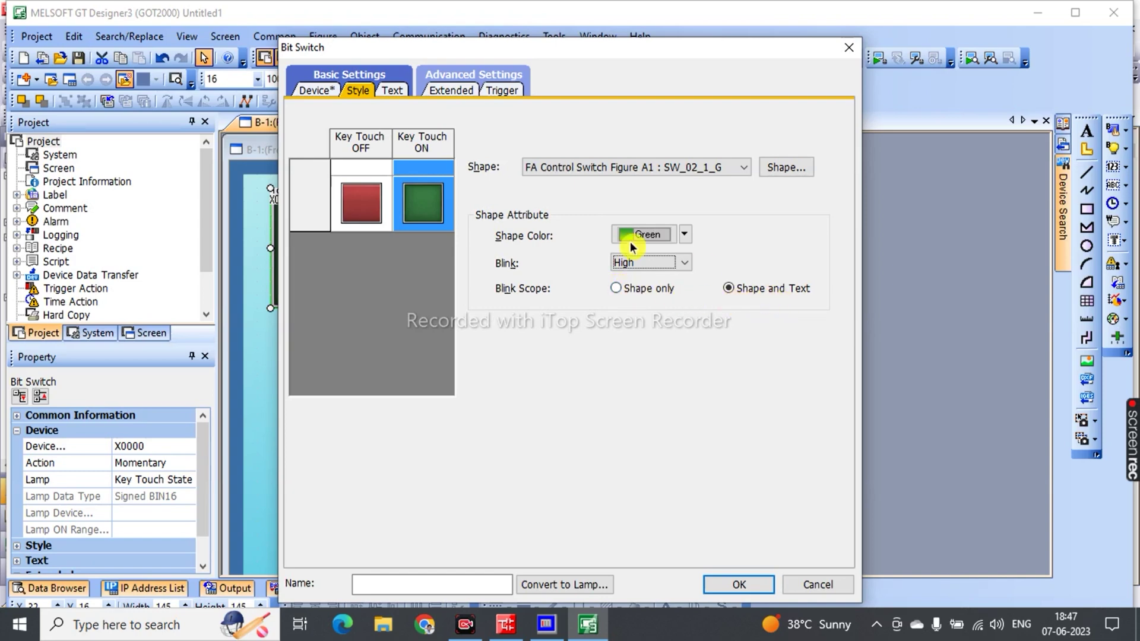
# Step: Turn off the shared OFF=ON text setting and enter SWITCH OFF as the Key Touch OFF text
pyautogui.click(391, 91)
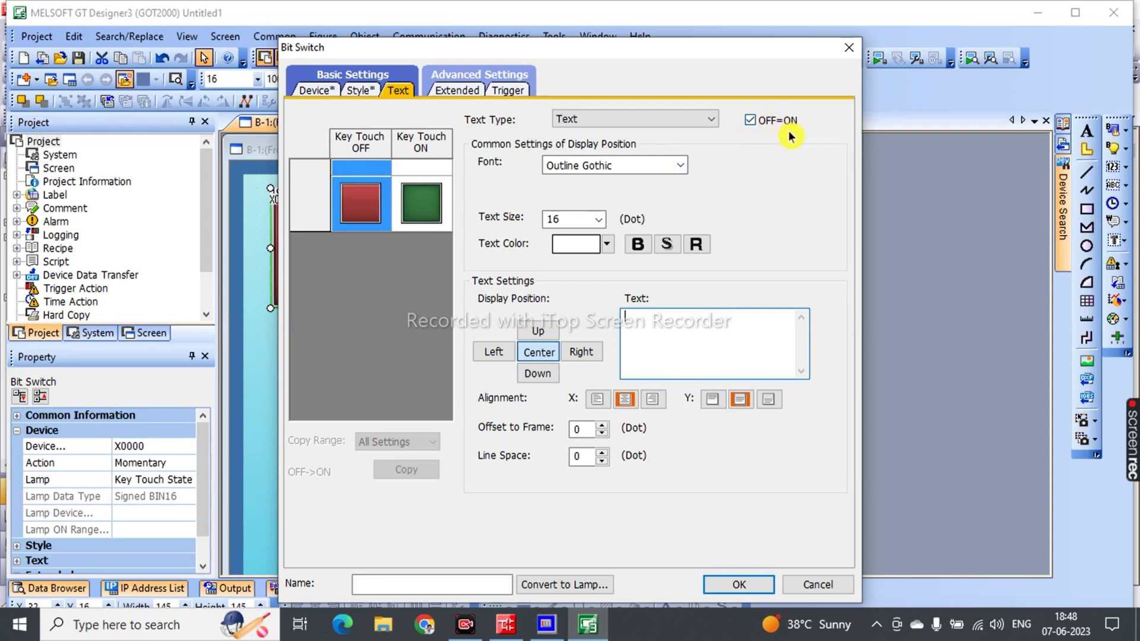
pyautogui.click(750, 120)
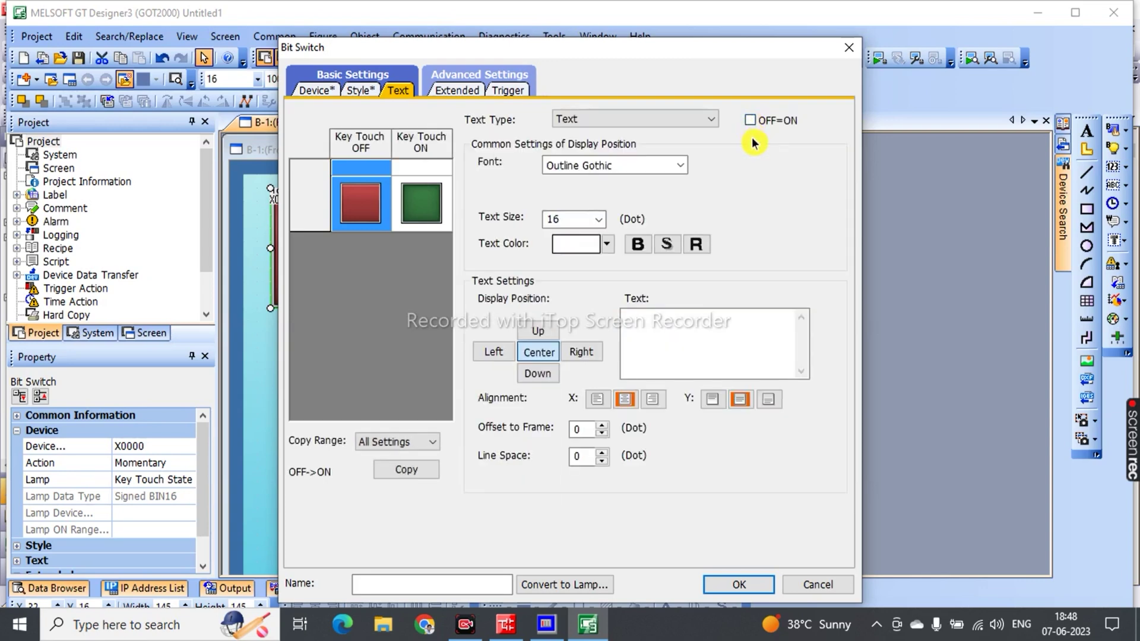
pyautogui.click(646, 318)
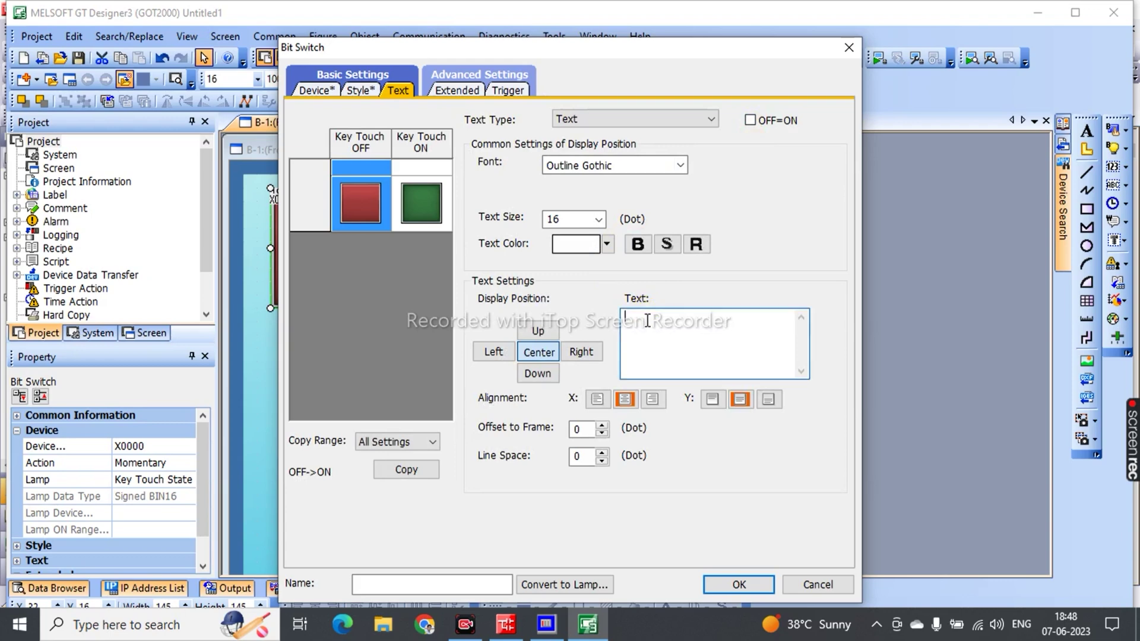
pyautogui.write('SWITCH OFF')
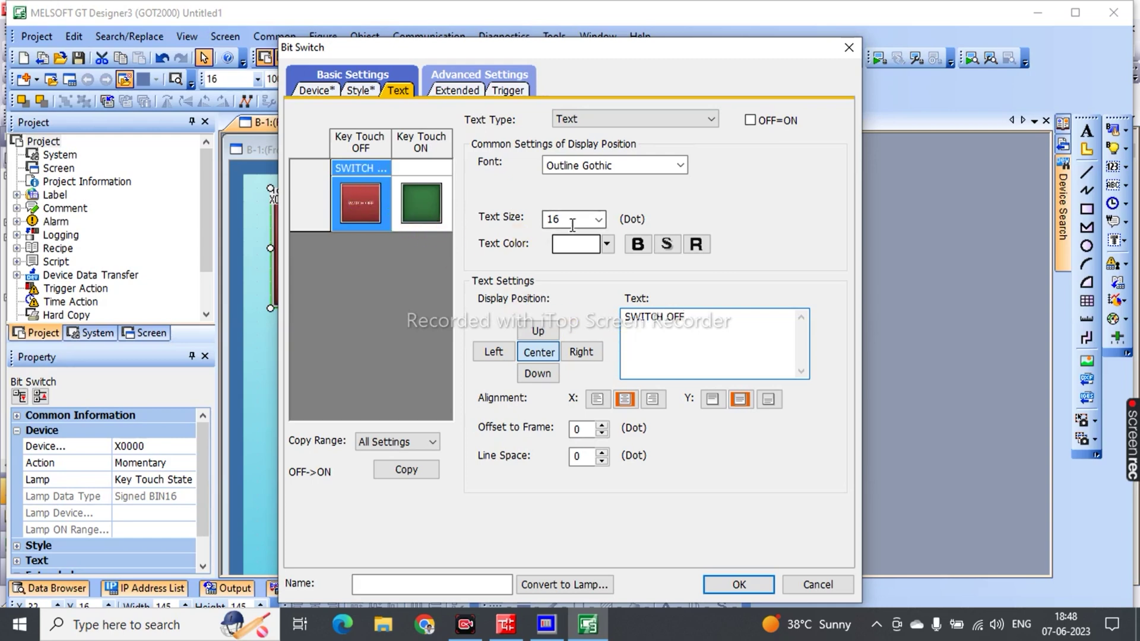
# Step: Set the switch's text size to 22 dots and split the OFF text into two lines, SWITCH and OFF
pyautogui.click(600, 219)
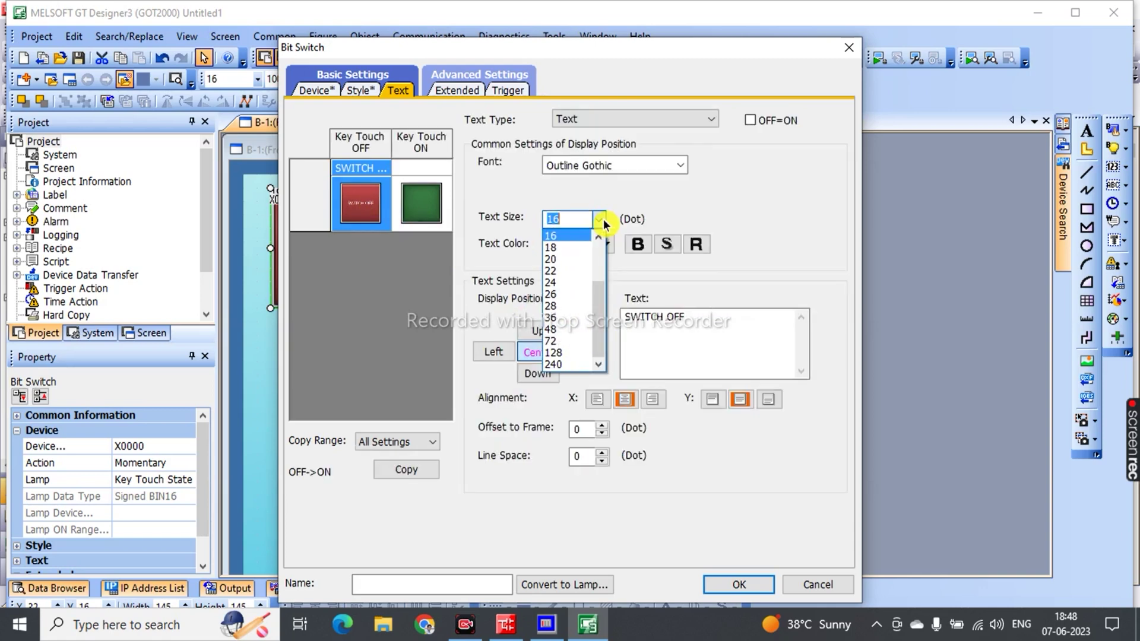
pyautogui.click(566, 272)
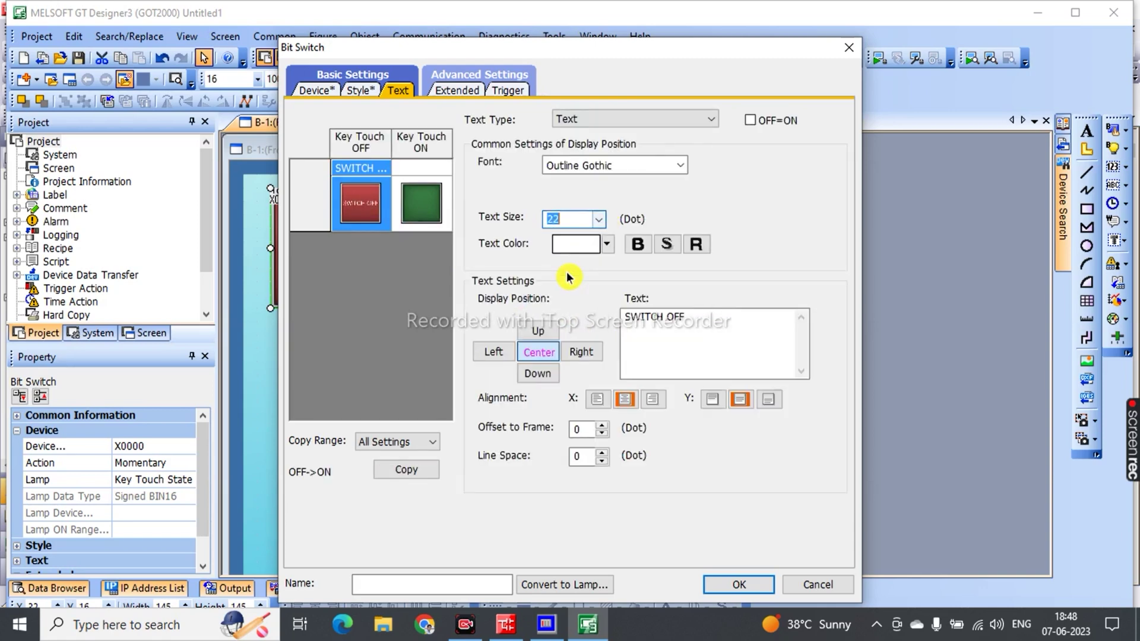
pyautogui.click(671, 316)
pyautogui.press('BackSpace')
pyautogui.press('Return')
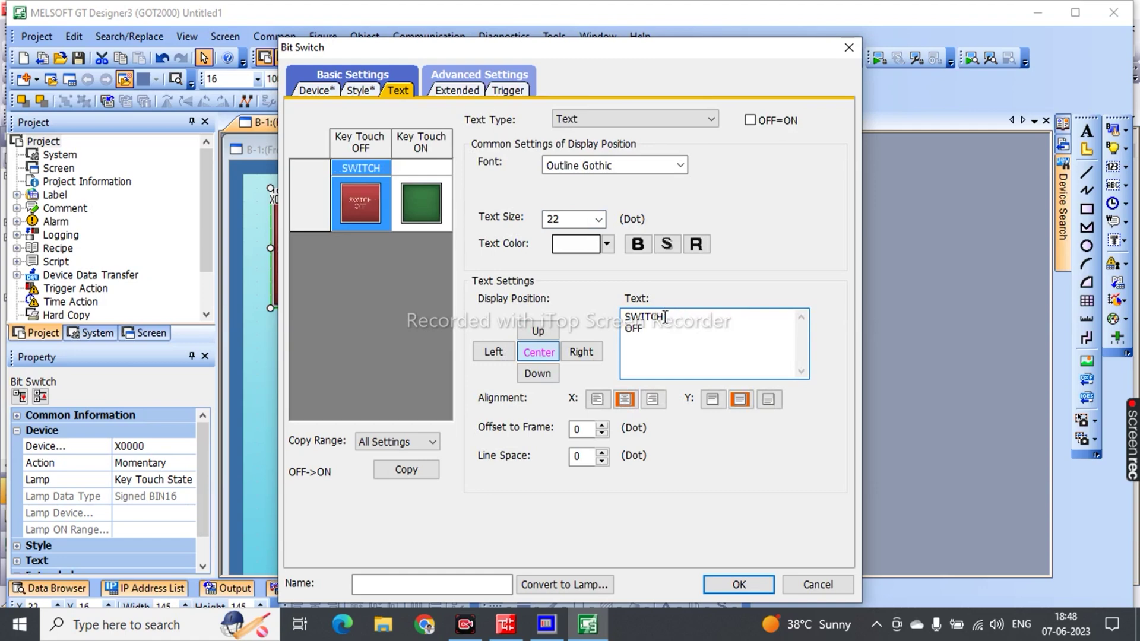